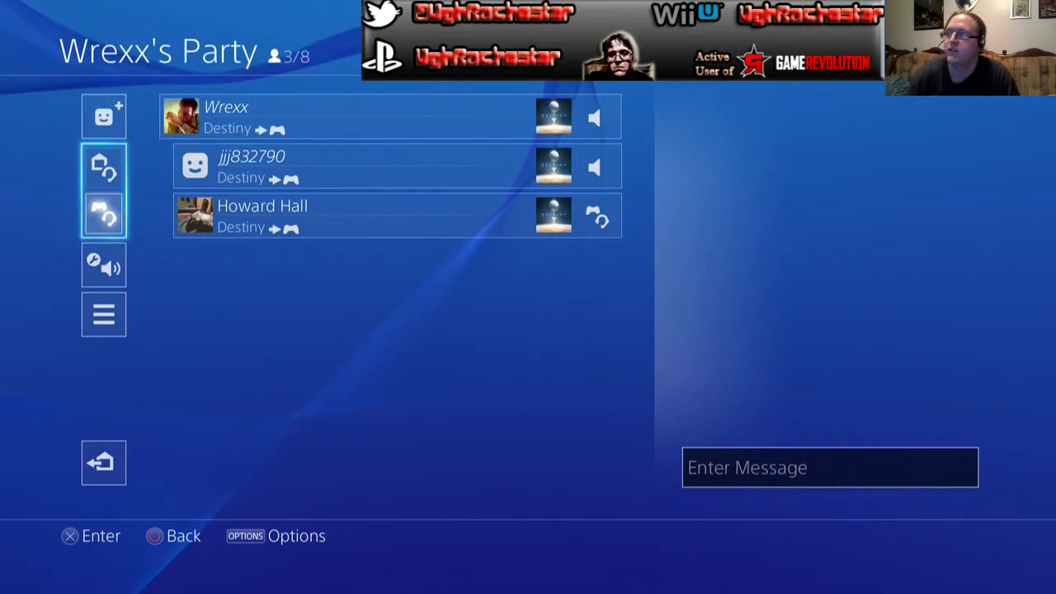
{"action": "key", "text": "Right"}
{"action": "key", "text": "Down"}
{"action": "key", "text": "Left"}
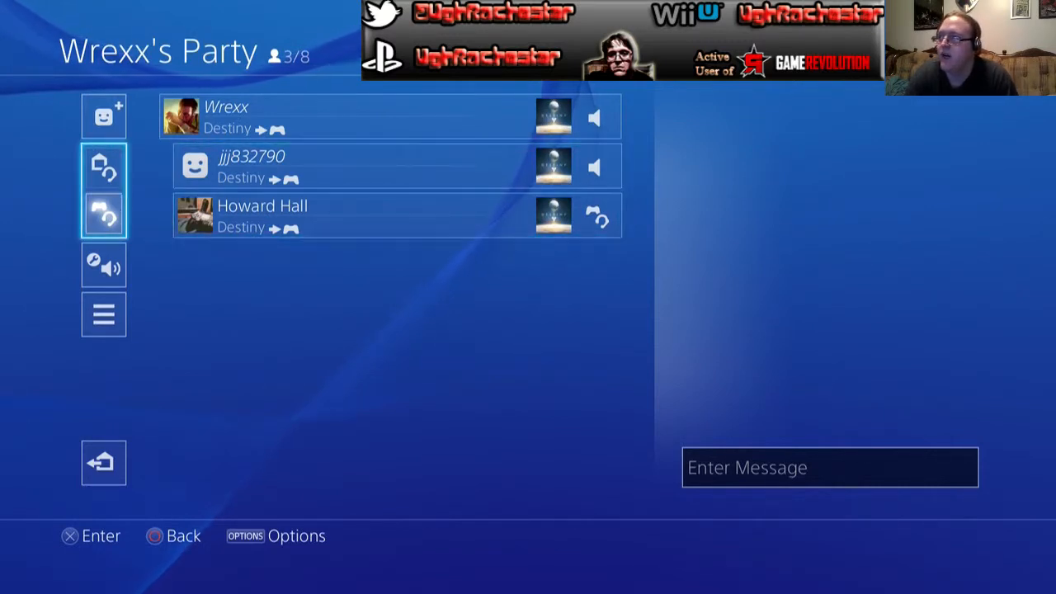
{"action": "key", "text": "Right"}
{"action": "key", "text": "Up"}
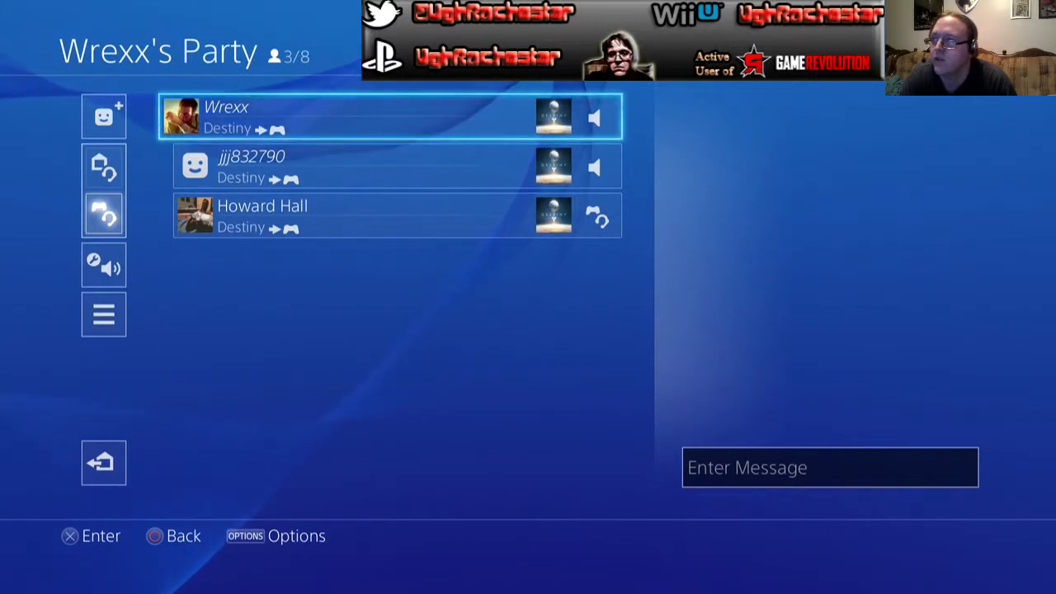
{"action": "key", "text": "Down"}
{"action": "key", "text": "Left"}
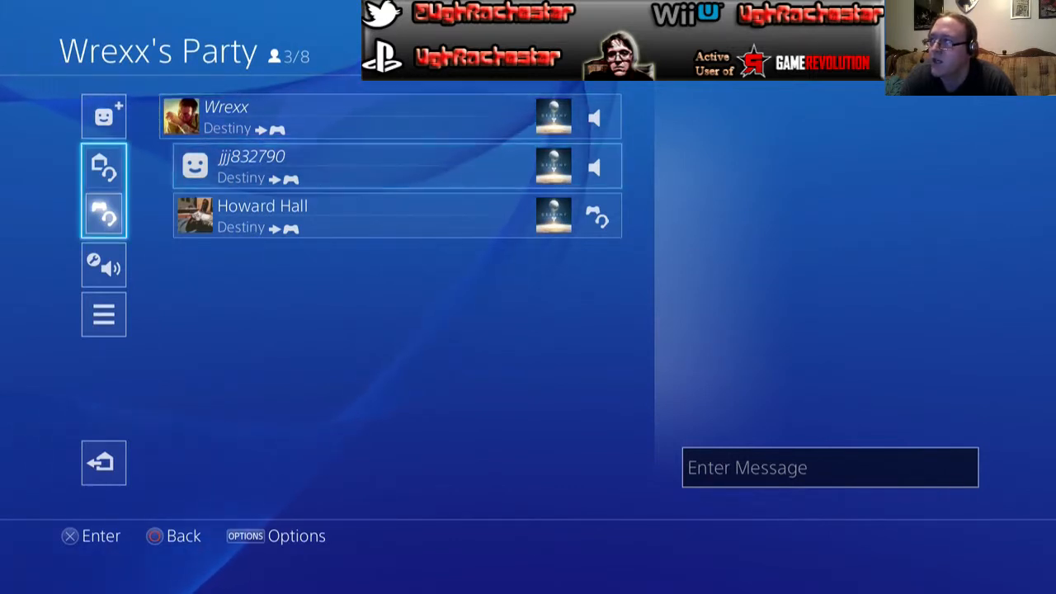
{"action": "key", "text": "Down"}
{"action": "key", "text": "Up"}
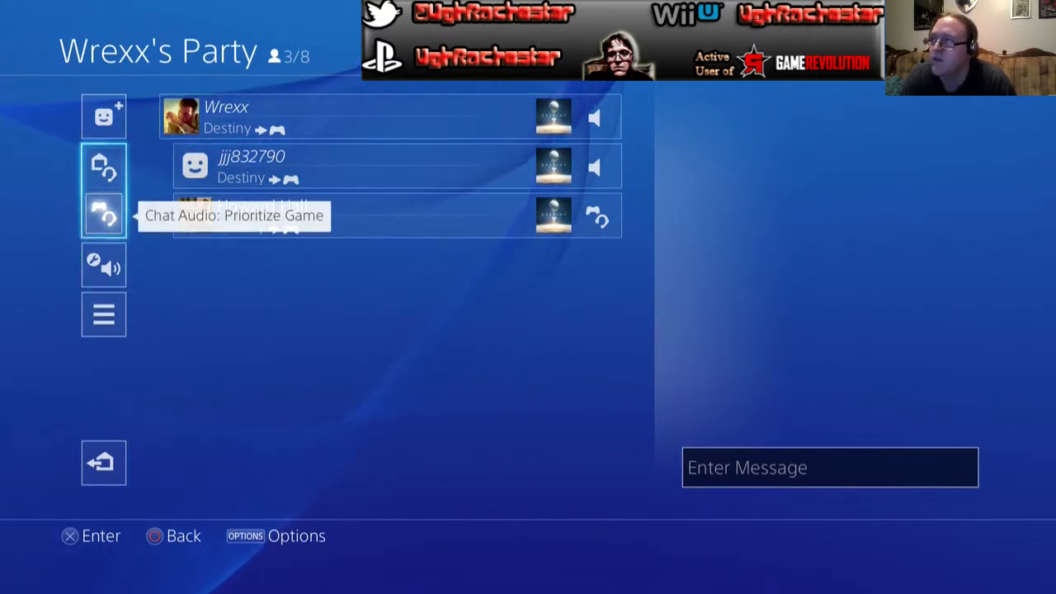
Change the party's chat audio priority to Prioritize Party
{"action": "key", "text": "Right"}
{"action": "key", "text": "Left"}
{"action": "key", "text": "Return"}
{"action": "key", "text": "Right"}
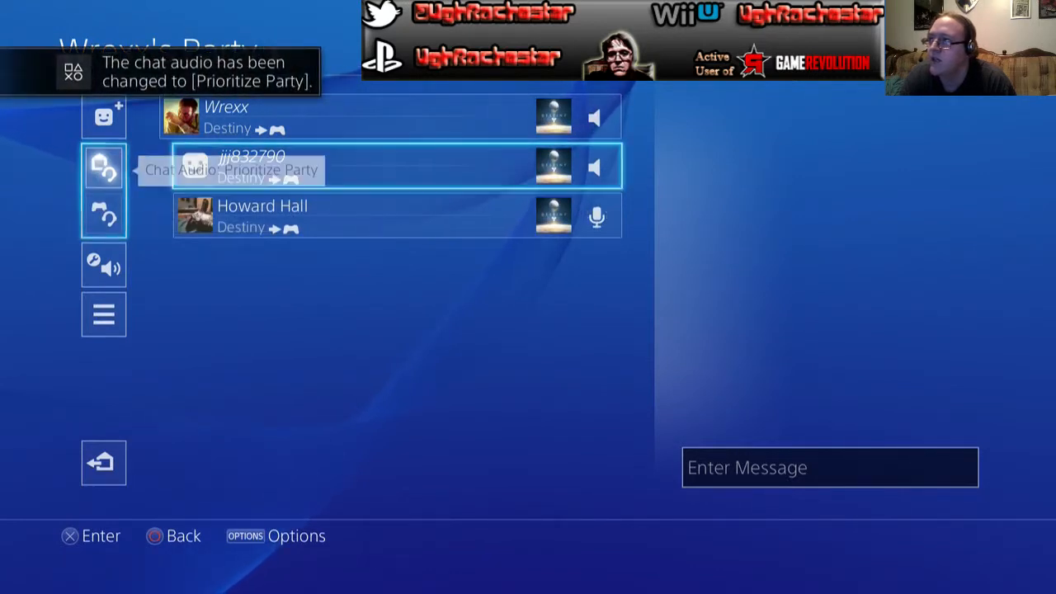
Return the party's chat audio priority to Prioritize Game
{"action": "key", "text": "Right"}
{"action": "key", "text": "Left"}
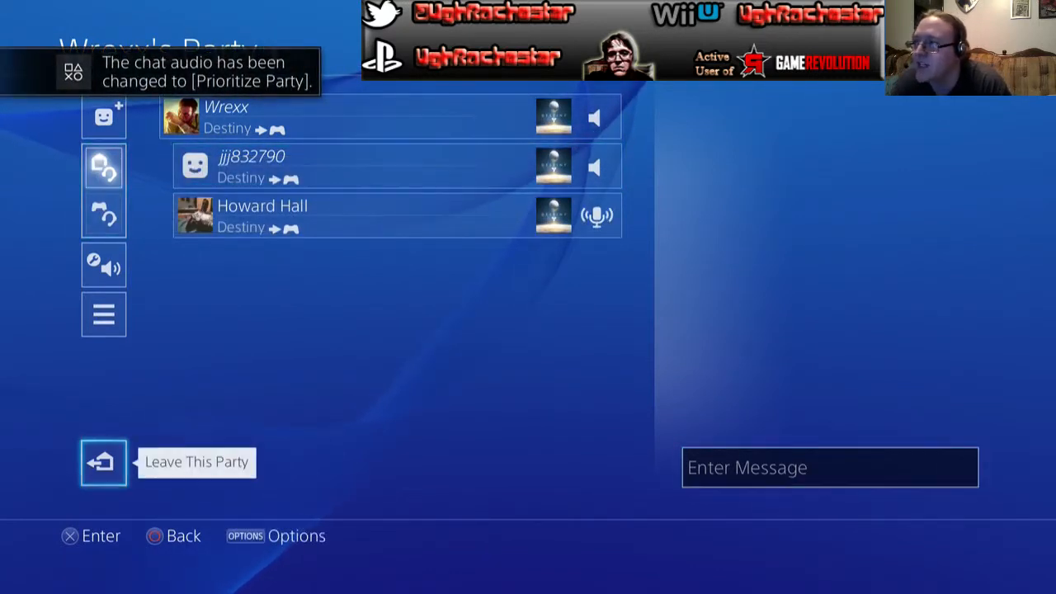
{"action": "key", "text": "Up"}
{"action": "key", "text": "Up"}
{"action": "key", "text": "Up"}
{"action": "key", "text": "Down"}
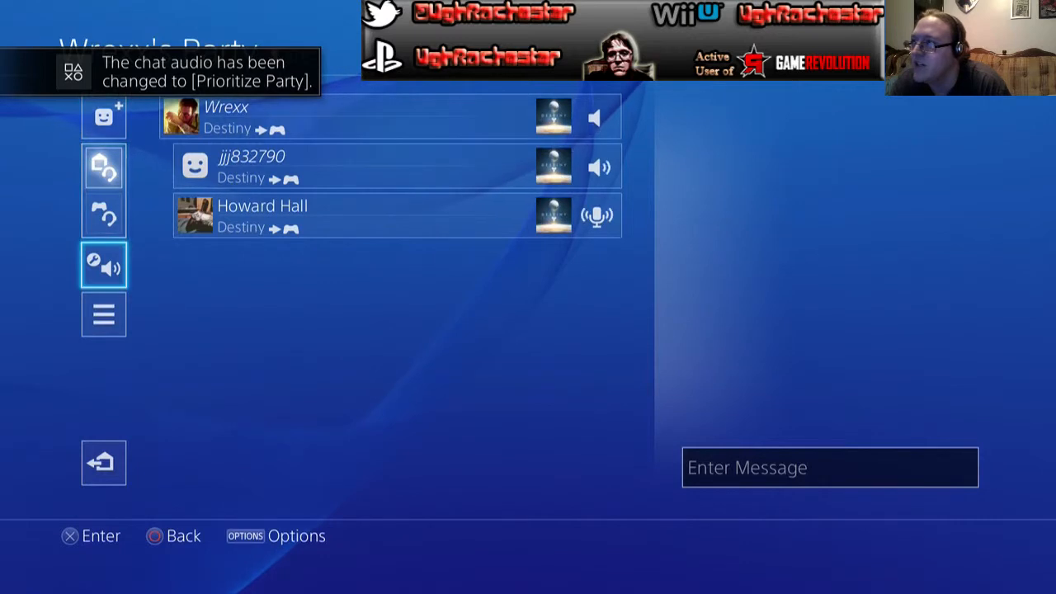
{"action": "key", "text": "Up"}
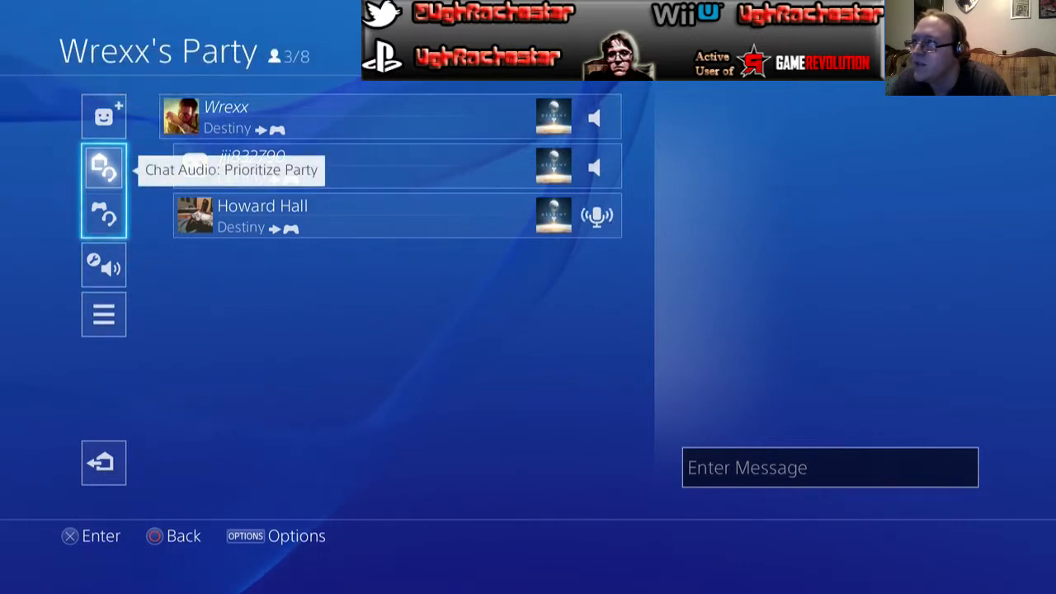
{"action": "key", "text": "Down"}
{"action": "key", "text": "Up"}
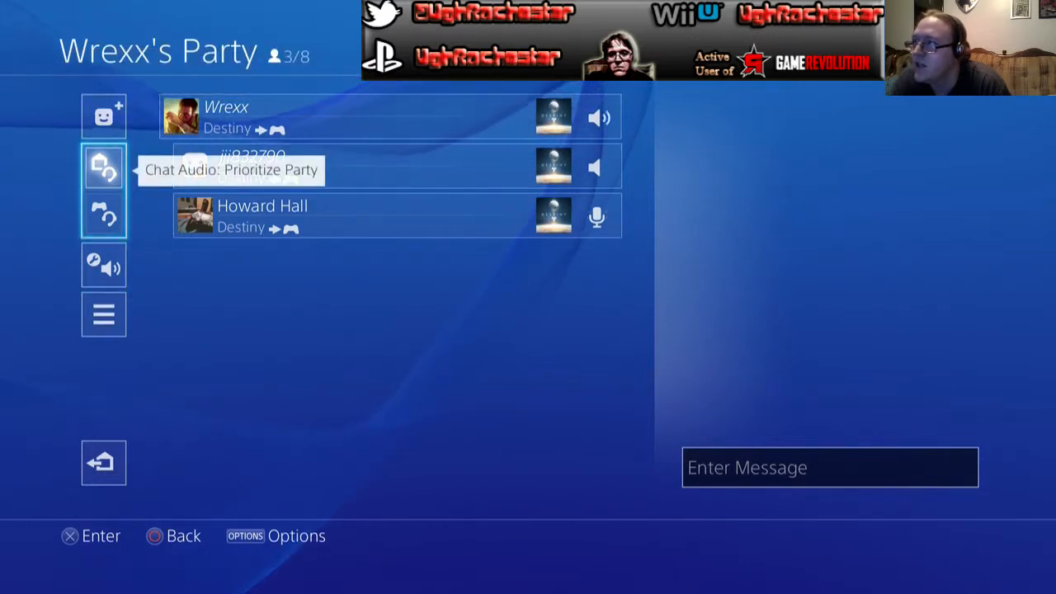
{"action": "key", "text": "Down"}
{"action": "key", "text": "Up"}
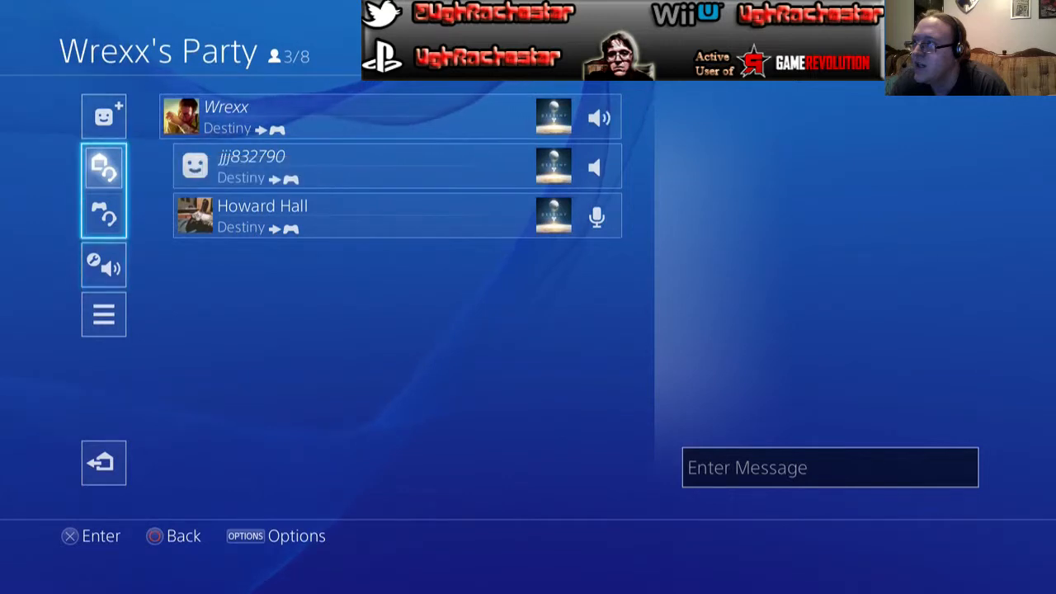
{"action": "key", "text": "Down"}
{"action": "key", "text": "Up"}
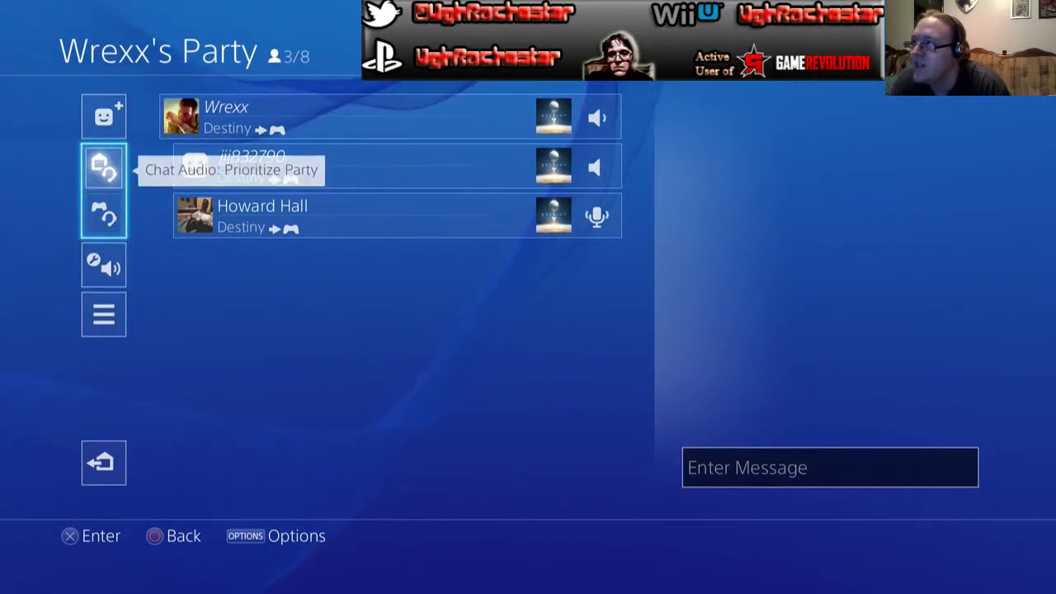
{"action": "key", "text": "Return"}
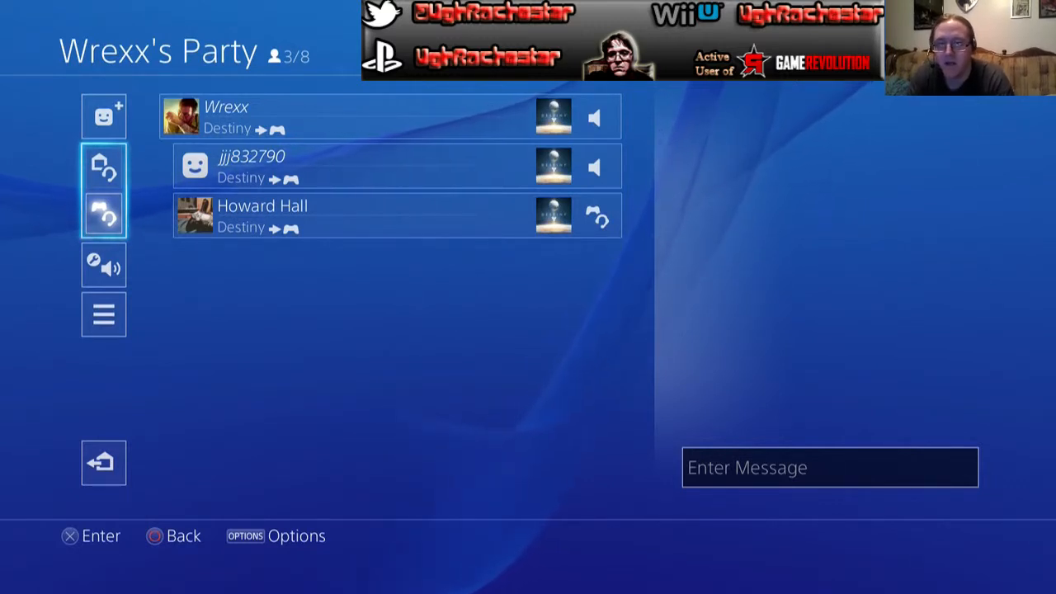
Switch to Open Broadcaster Software, enable the Monitor Capture source and disable the preview view
{"action": "left_click", "coordinate": [443, 473]}
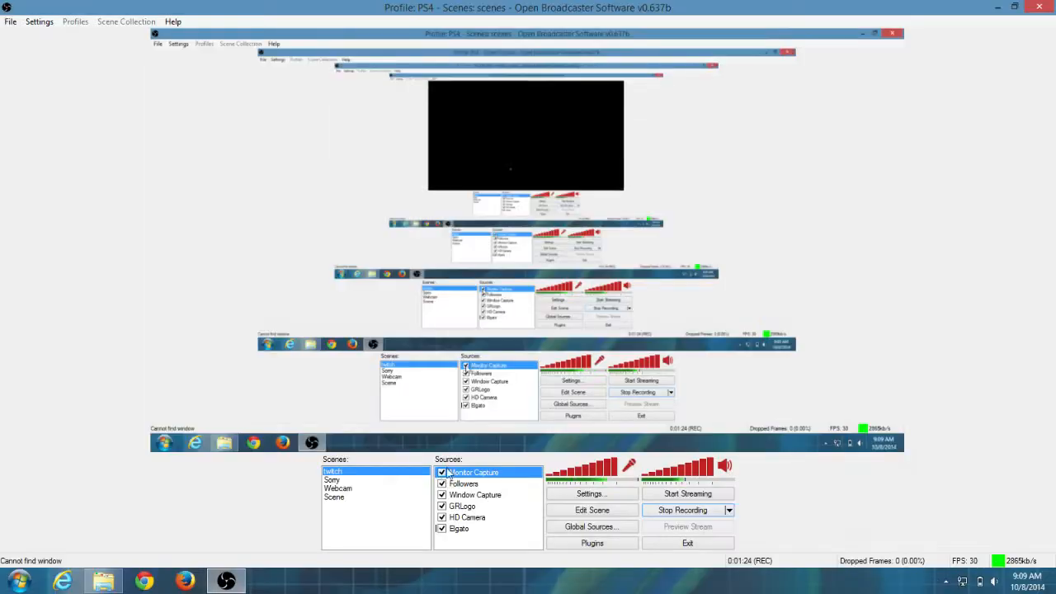
{"action": "right_click", "coordinate": [496, 272]}
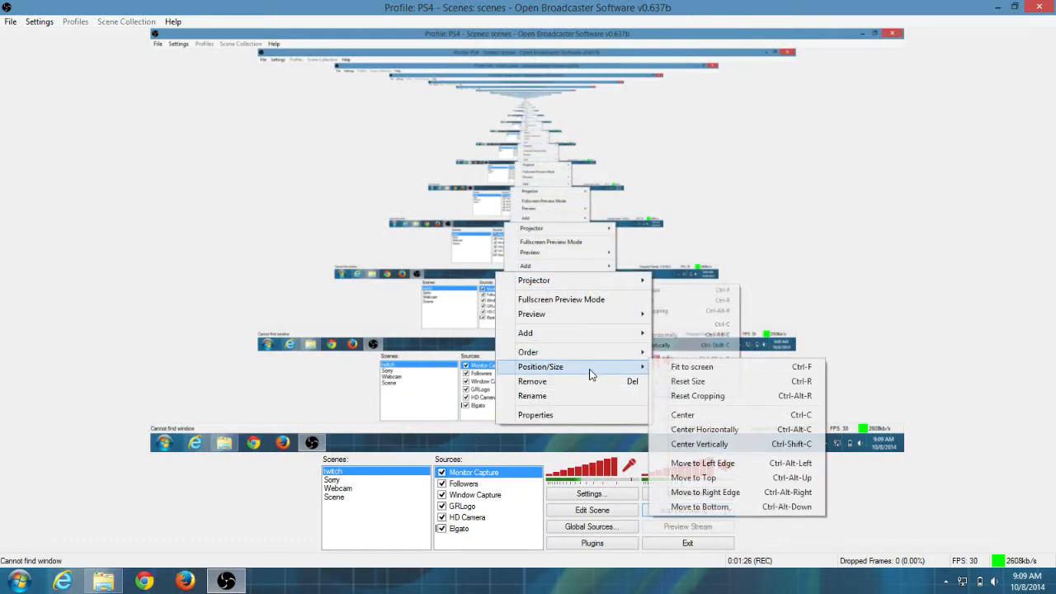
{"action": "mouse_move", "coordinate": [581, 313]}
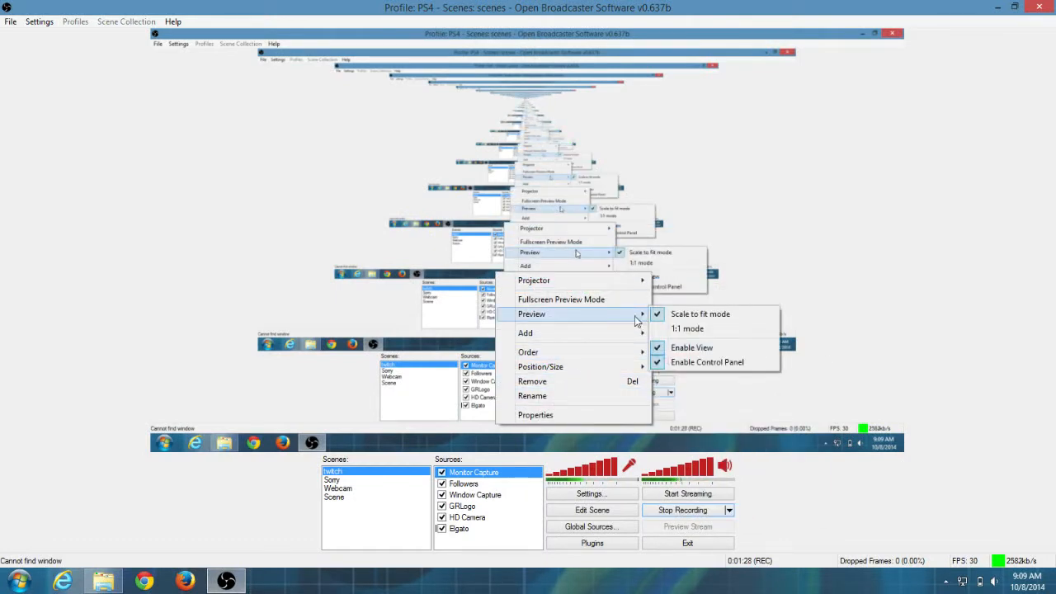
{"action": "left_click", "coordinate": [707, 353]}
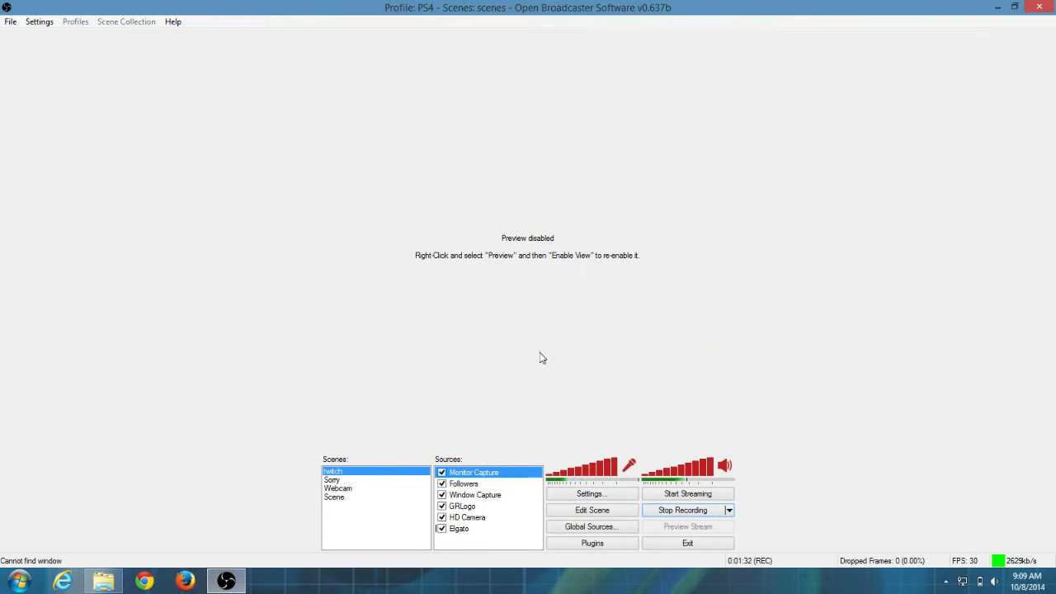
Open the program settings and review the video and audio encoding options, including the audio channel choices
{"action": "left_click", "coordinate": [6, 23]}
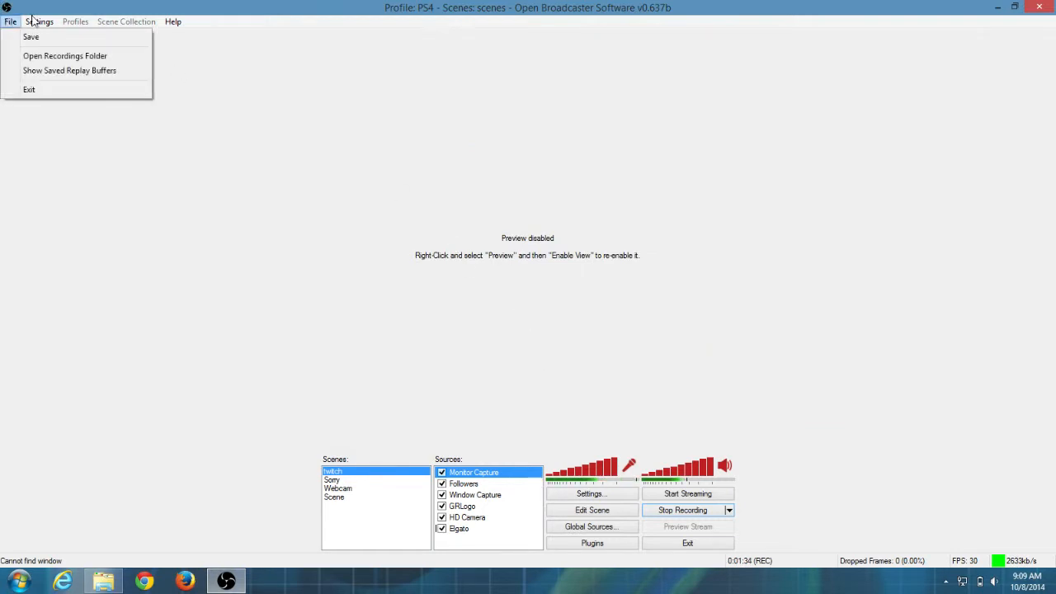
{"action": "mouse_move", "coordinate": [41, 20]}
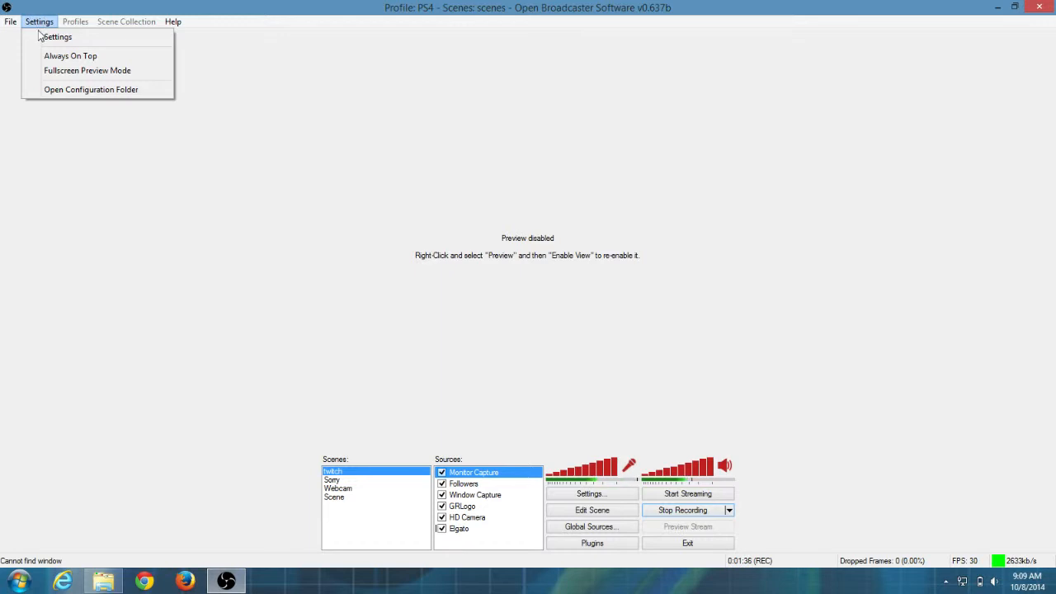
{"action": "left_click", "coordinate": [50, 37]}
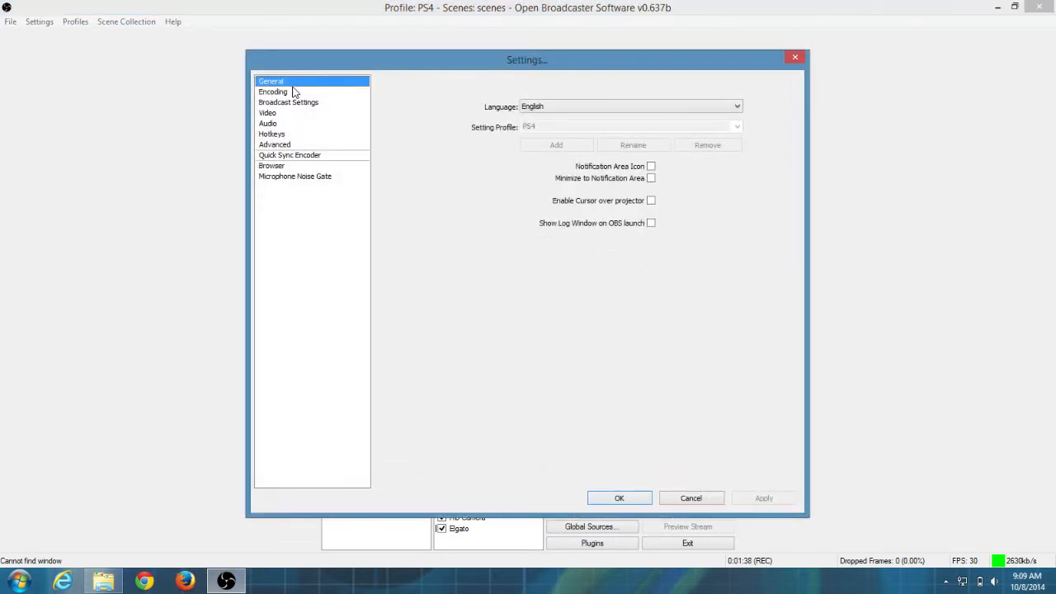
{"action": "left_click", "coordinate": [276, 92]}
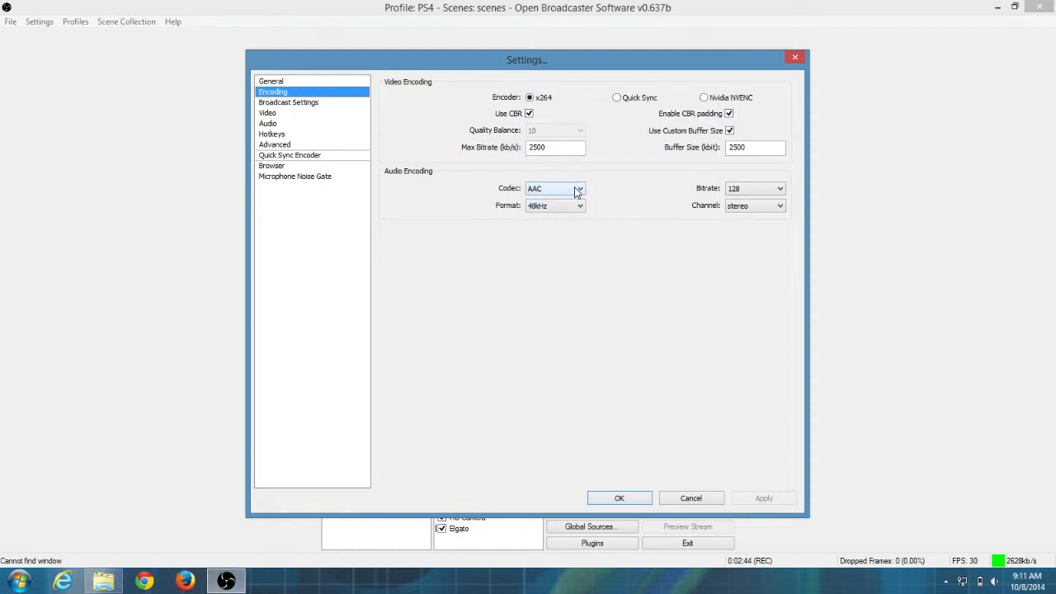
{"action": "left_click", "coordinate": [760, 211]}
{"action": "left_click", "coordinate": [758, 214]}
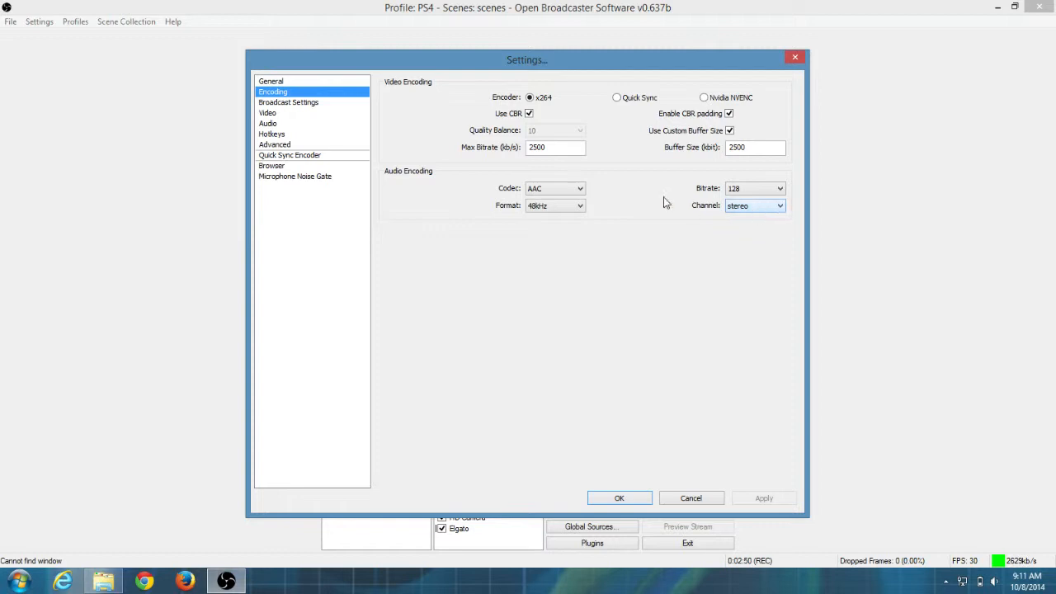
Review the broadcast settings and the available broadcast mode choices, keeping Live Stream
{"action": "left_click", "coordinate": [280, 103]}
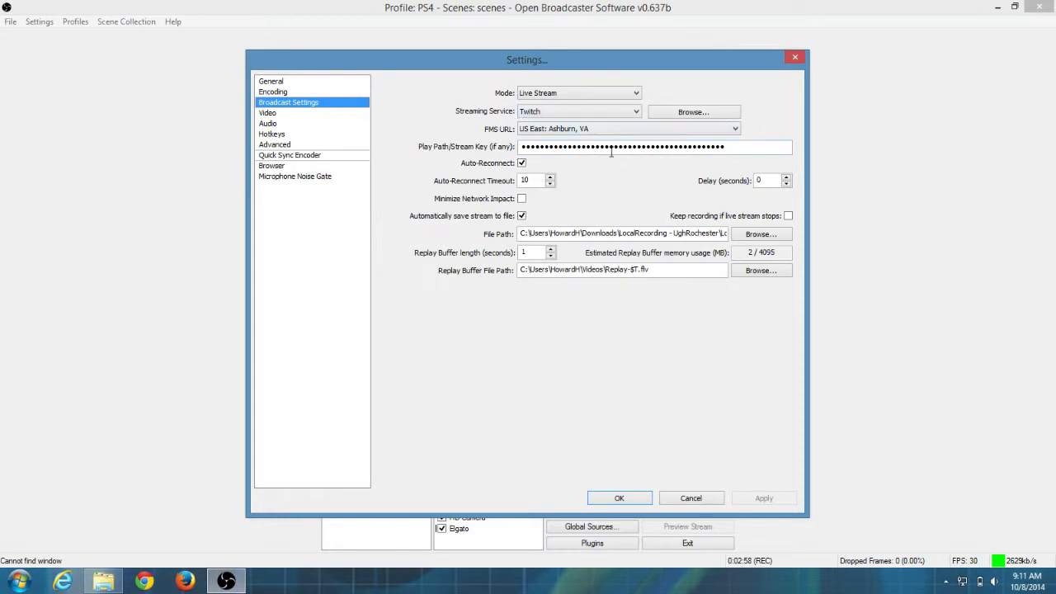
{"action": "left_click", "coordinate": [598, 93]}
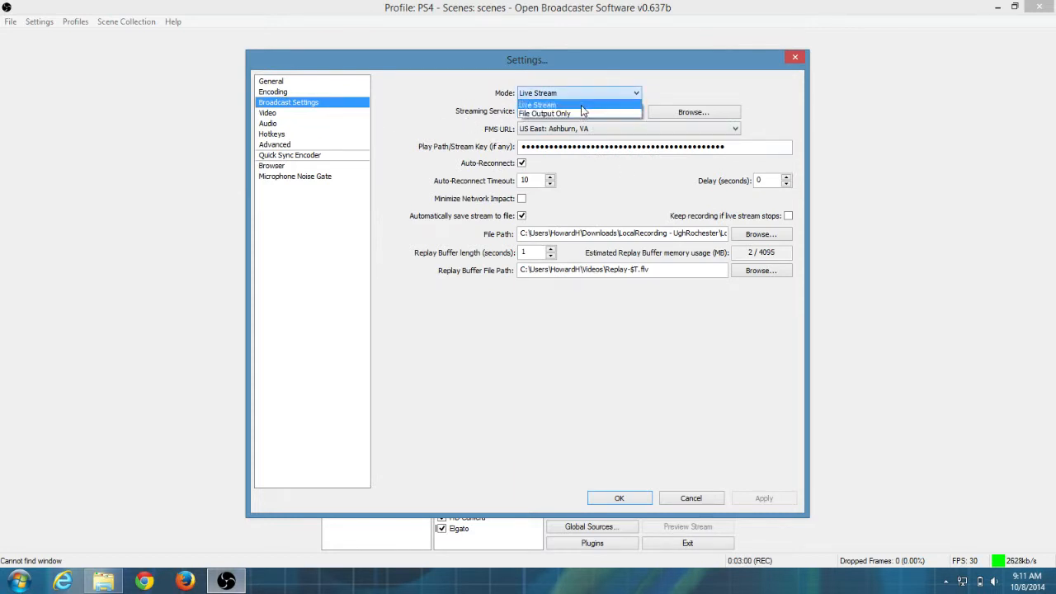
{"action": "left_click", "coordinate": [585, 93]}
{"action": "left_click", "coordinate": [585, 95]}
{"action": "left_click", "coordinate": [587, 94]}
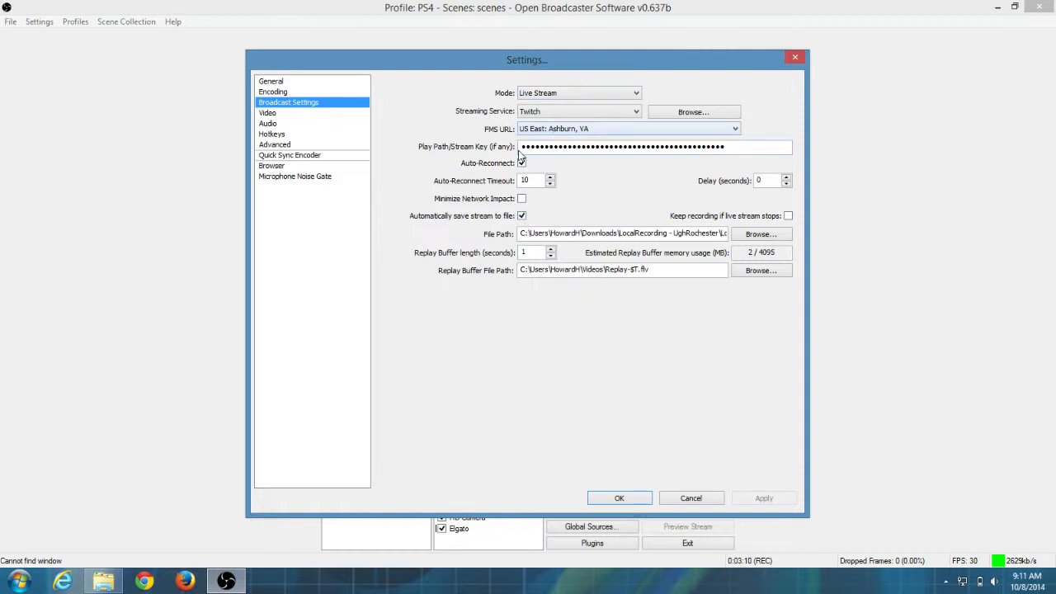
Try the Custom streaming service, and discard the change on moving to the video settings
{"action": "left_click", "coordinate": [542, 117]}
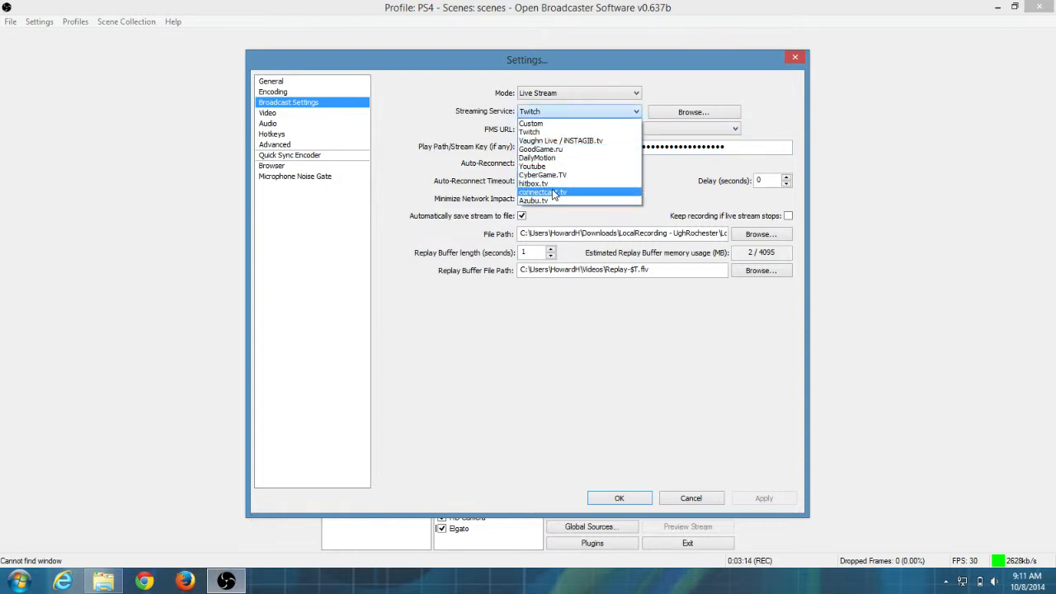
{"action": "left_click", "coordinate": [546, 124]}
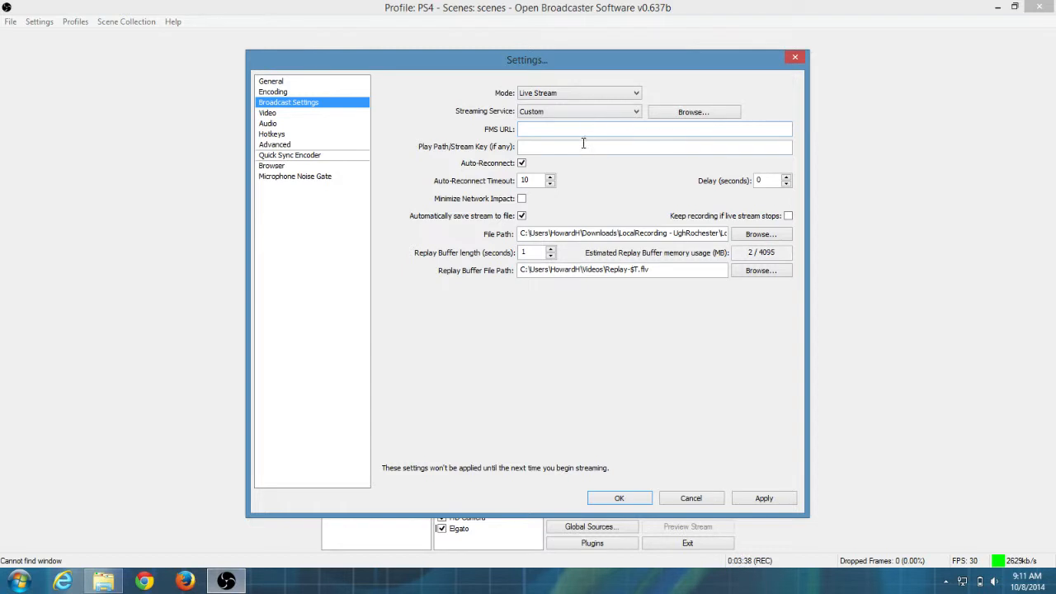
{"action": "left_click", "coordinate": [270, 113]}
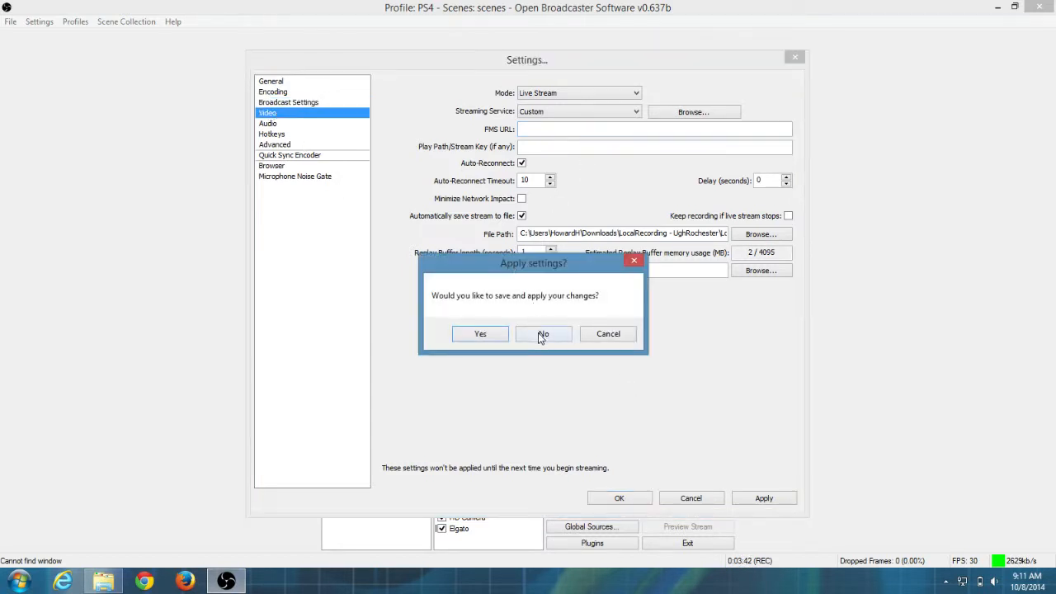
{"action": "left_click", "coordinate": [537, 333]}
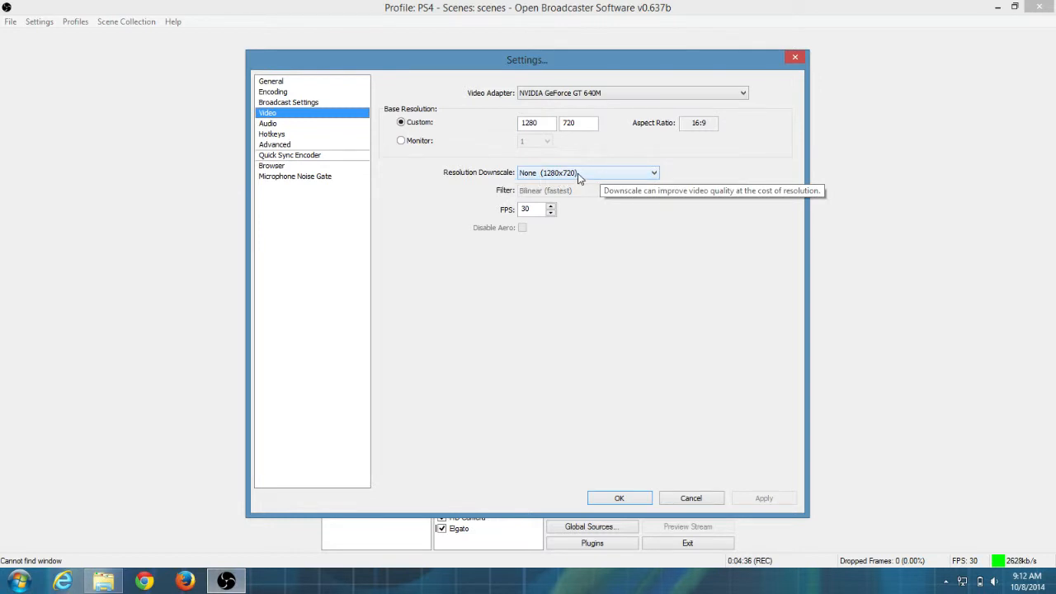
Review the audio device settings and the hotkey assignments
{"action": "left_click", "coordinate": [277, 124]}
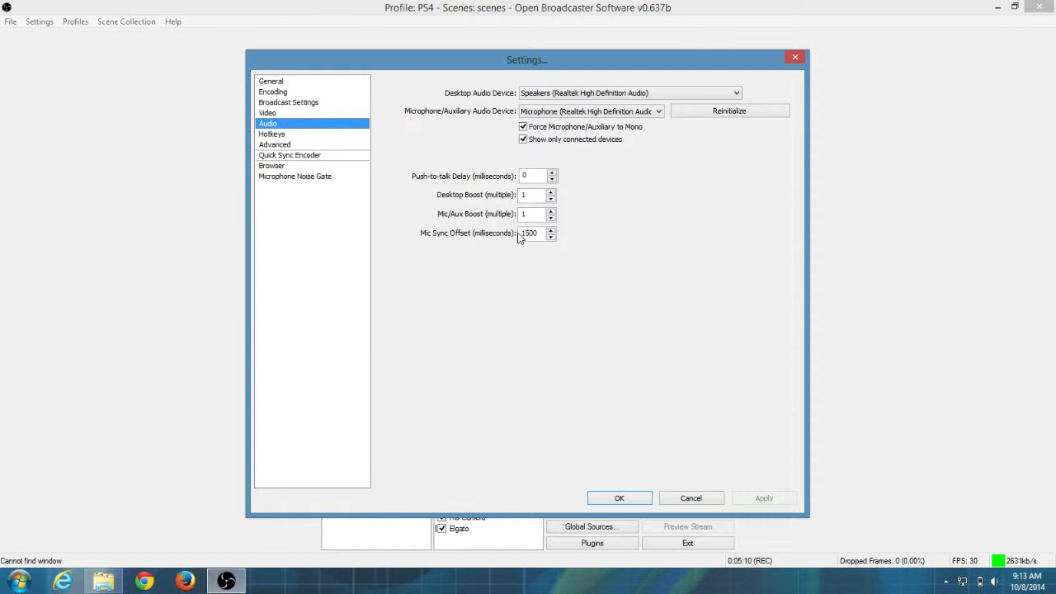
{"action": "left_click", "coordinate": [271, 135]}
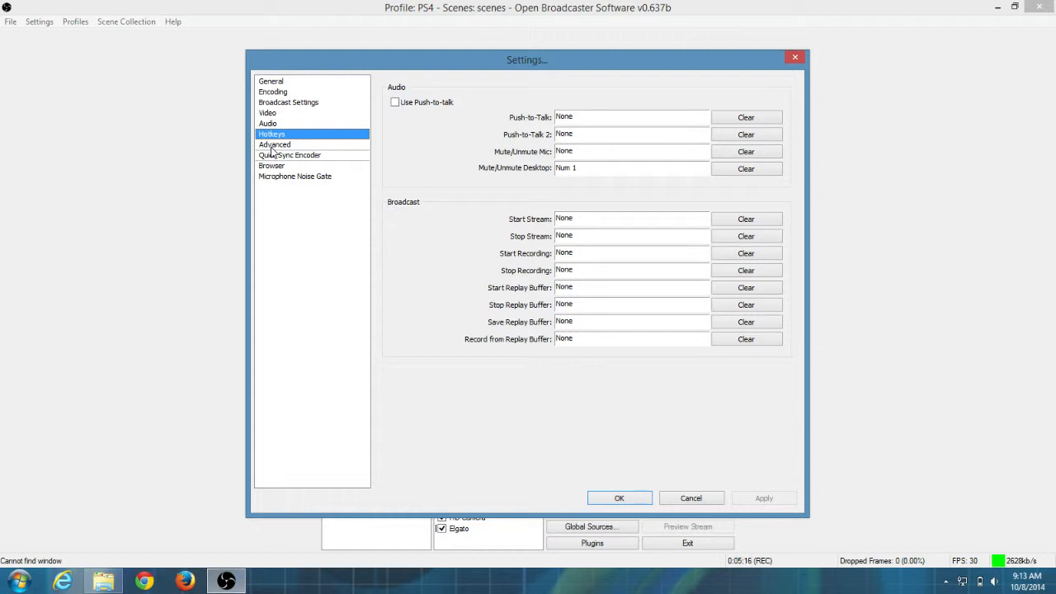
Review the advanced settings, including the x264 CPU preset and its recommended value
{"action": "left_click", "coordinate": [274, 145]}
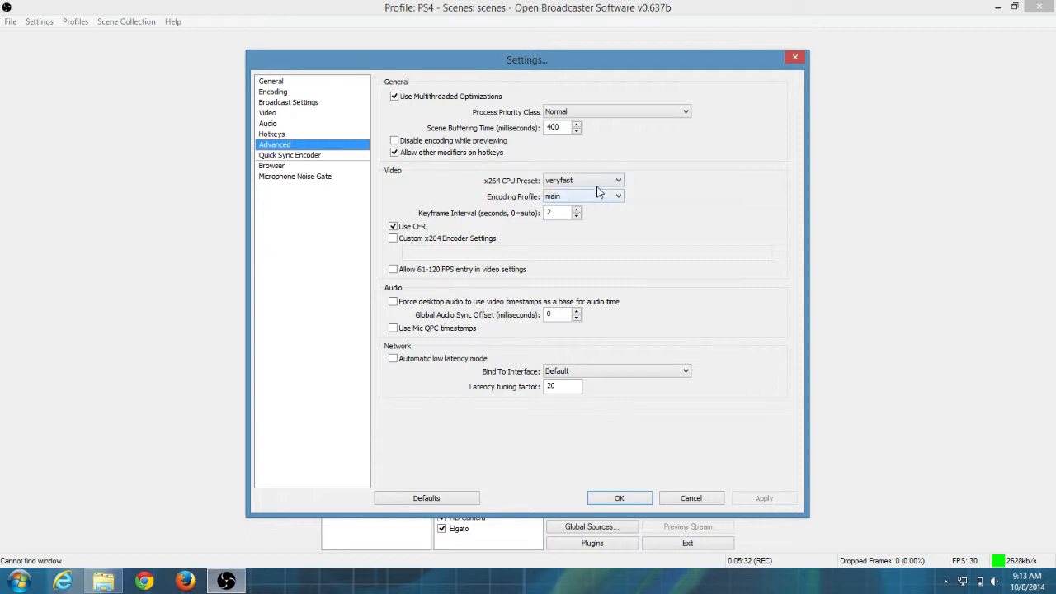
{"action": "mouse_move", "coordinate": [598, 191]}
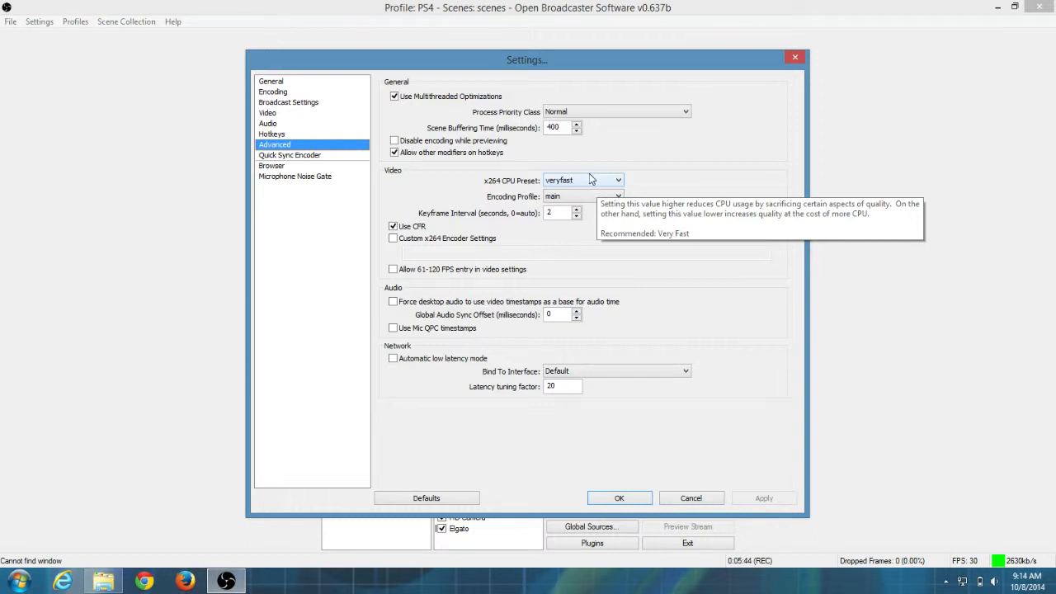
{"action": "left_click", "coordinate": [589, 183]}
{"action": "left_click", "coordinate": [587, 183]}
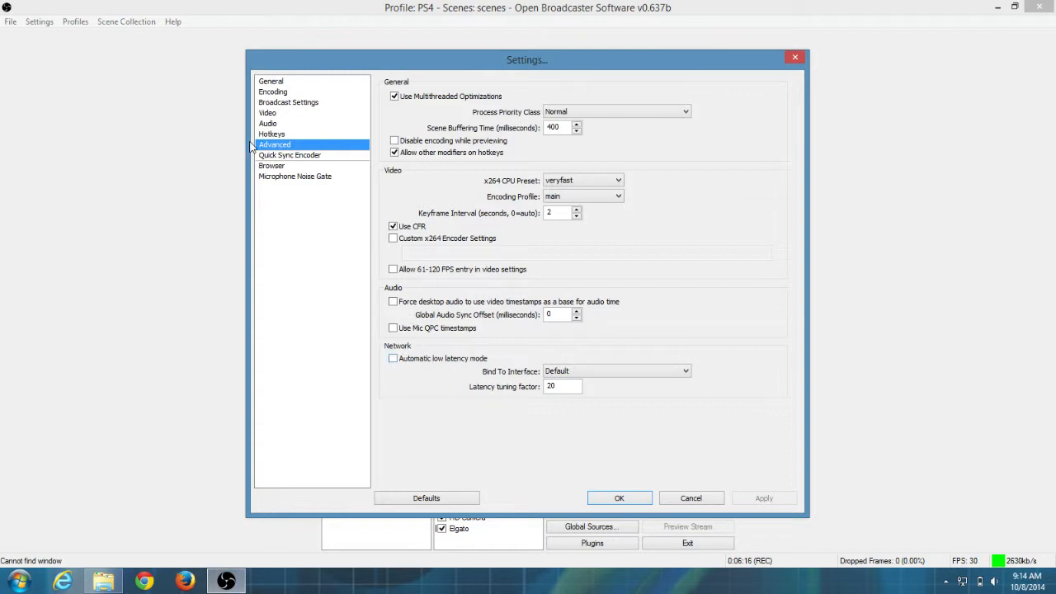
Set the microphone noise gate's open threshold to -81 dB
{"action": "left_click", "coordinate": [274, 177]}
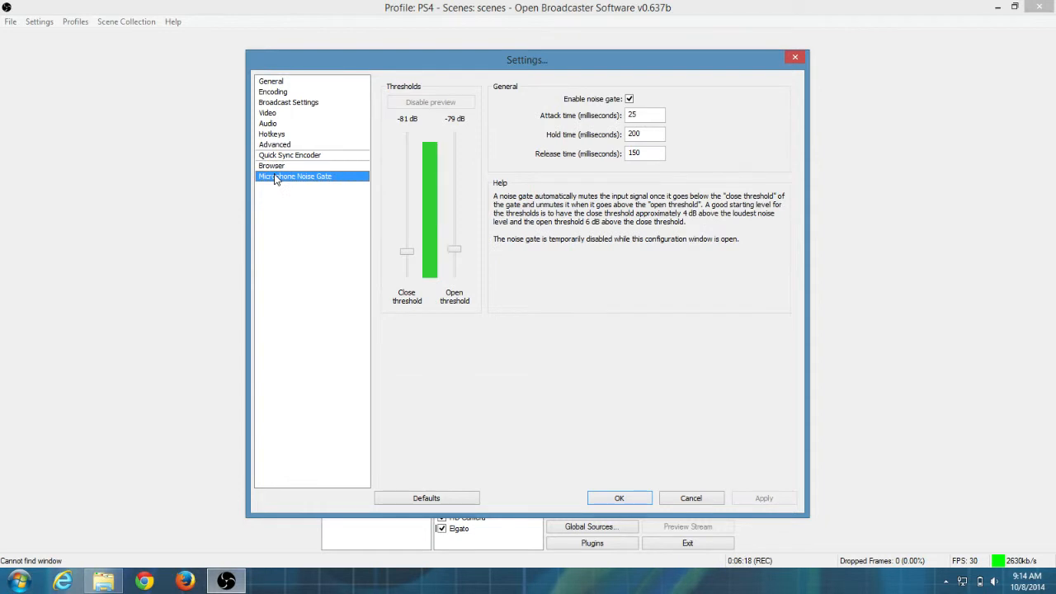
{"action": "left_click", "coordinate": [454, 258]}
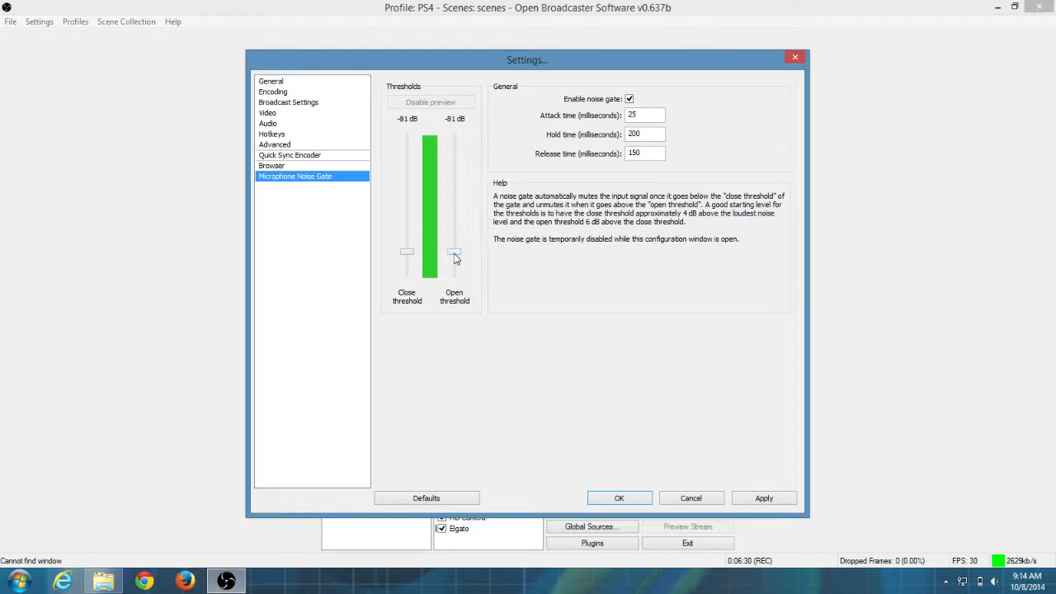
Close the settings without saving the changes and return to the twitch scene's sources
{"action": "left_click", "coordinate": [690, 499]}
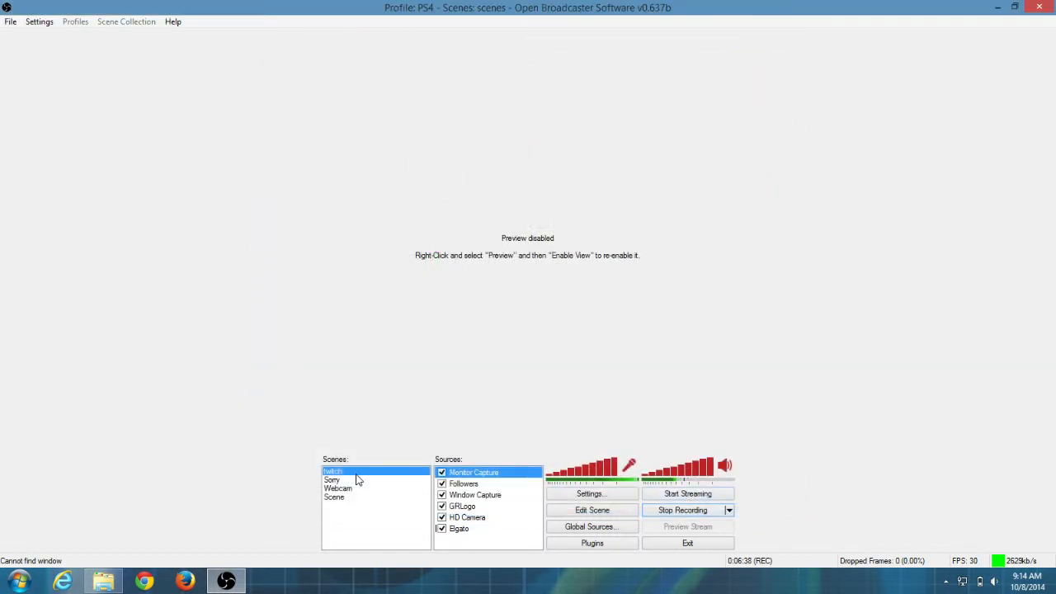
{"action": "right_click", "coordinate": [500, 530]}
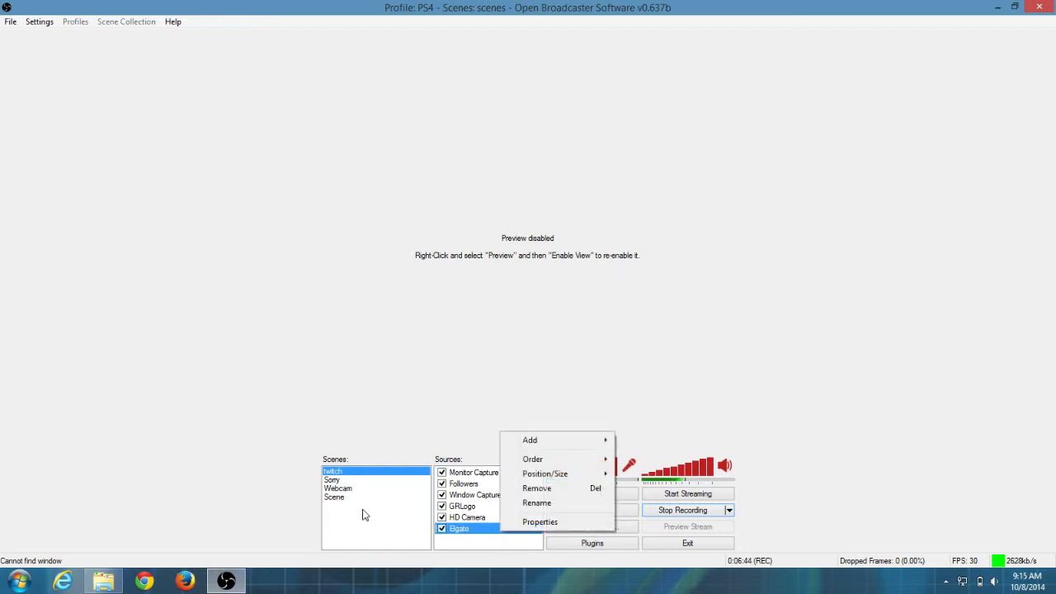
{"action": "left_click", "coordinate": [397, 531]}
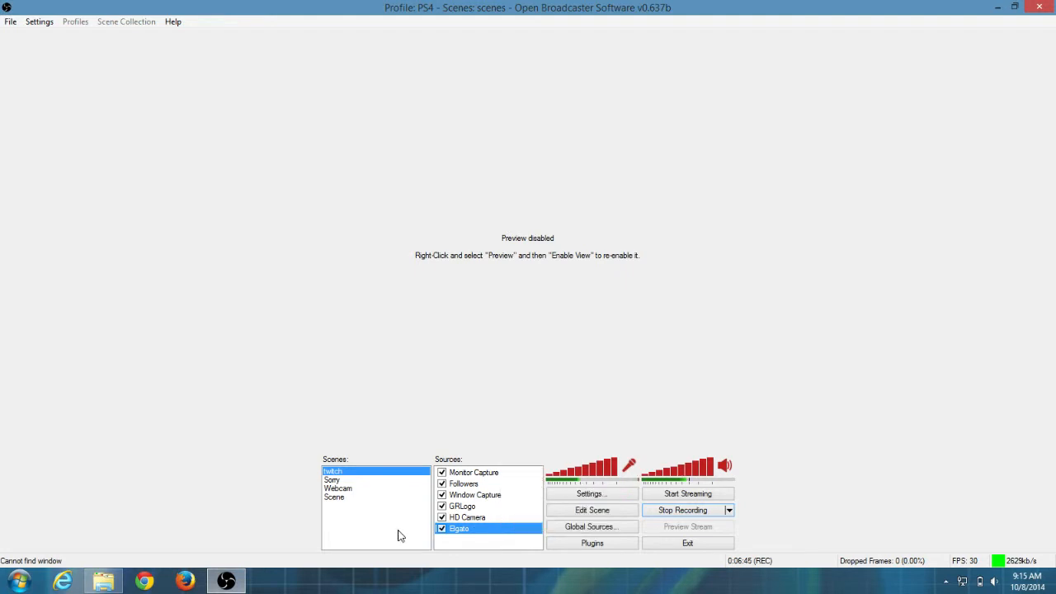
Start adding a video capture device source named Elgato2 to the twitch scene
{"action": "right_click", "coordinate": [509, 546]}
{"action": "mouse_move", "coordinate": [540, 549]}
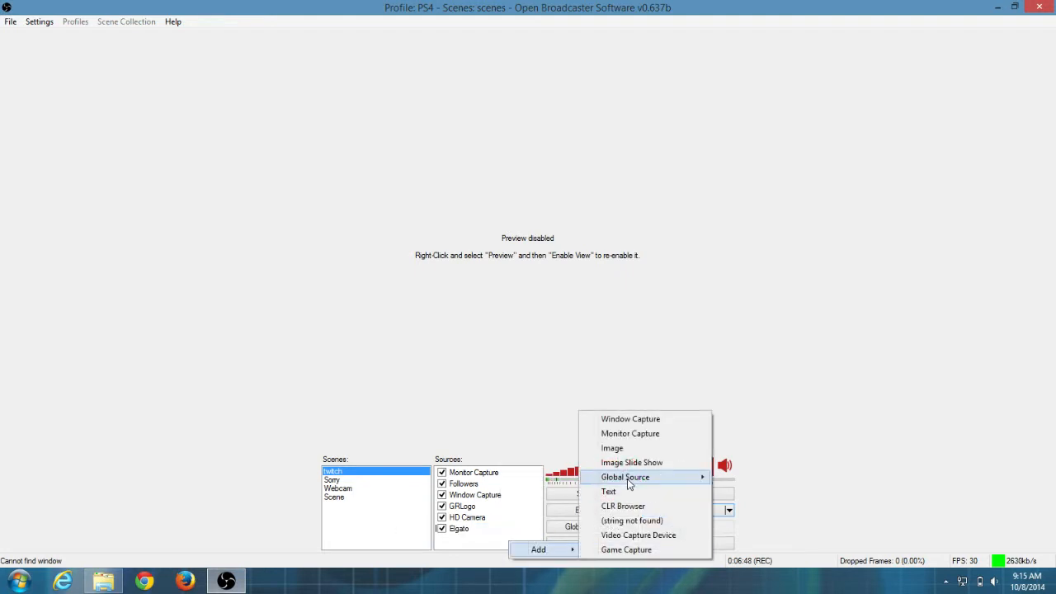
{"action": "left_click", "coordinate": [638, 536]}
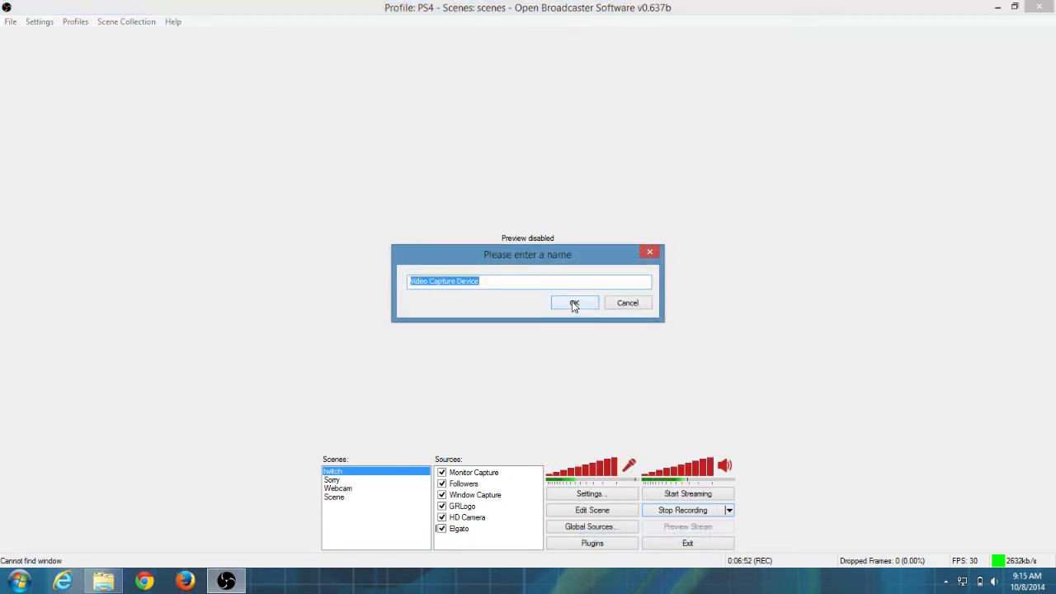
{"action": "type", "text": "Elgato2"}
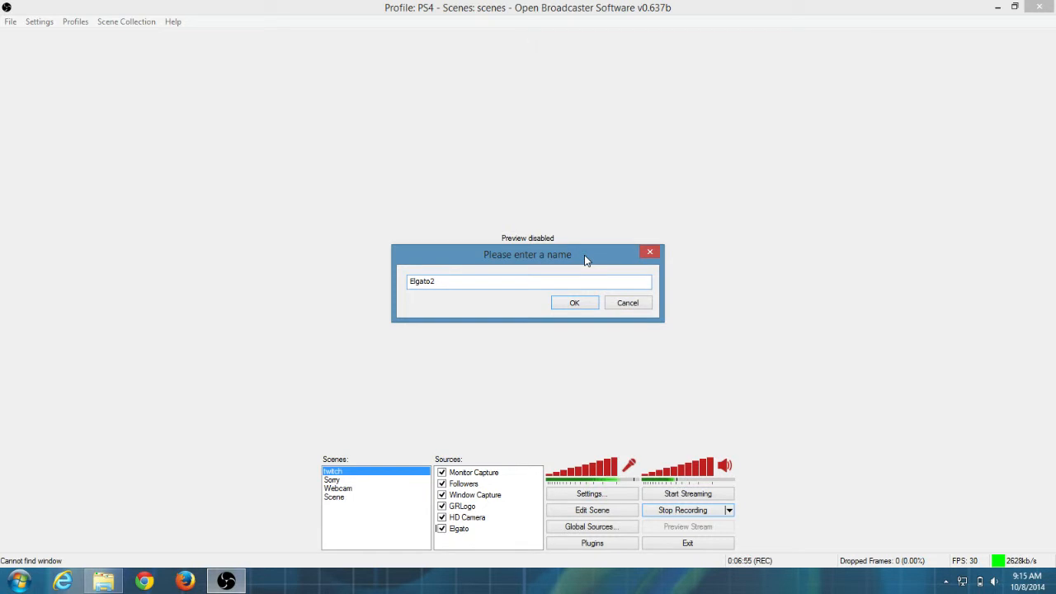
{"action": "key", "text": "Return"}
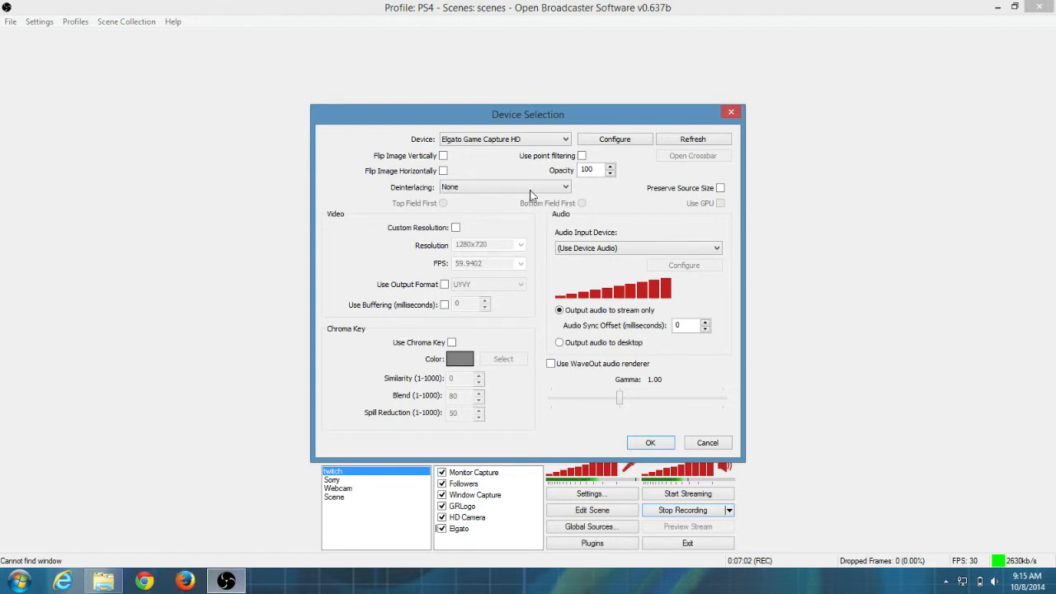
Choose Elgato Game Capture HD as the new source's device and review its input, picture and audio configuration
{"action": "left_click", "coordinate": [535, 141]}
{"action": "left_click", "coordinate": [470, 140]}
{"action": "left_click", "coordinate": [564, 138]}
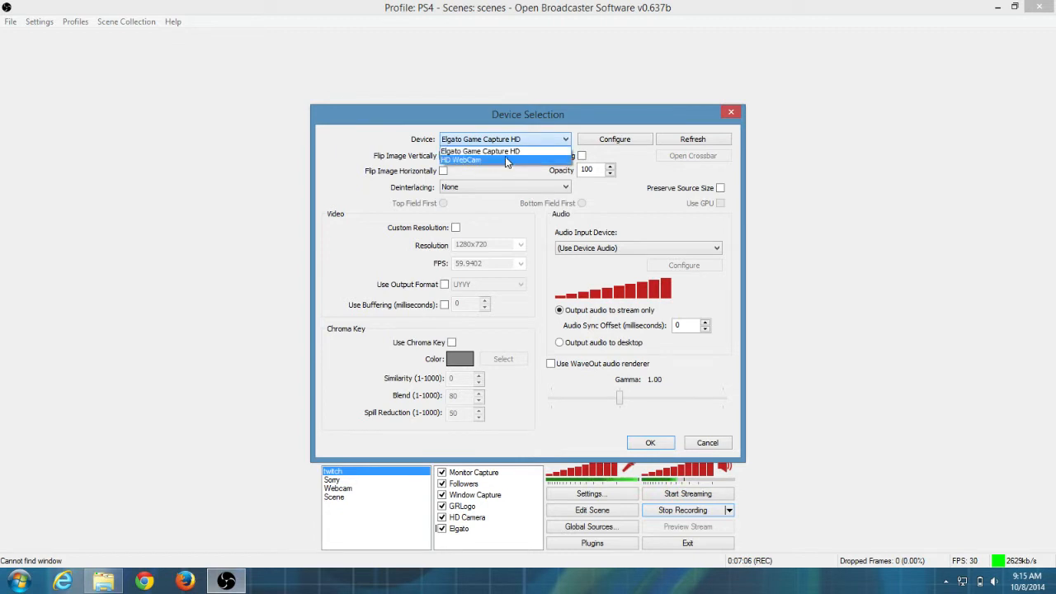
{"action": "left_click", "coordinate": [508, 152]}
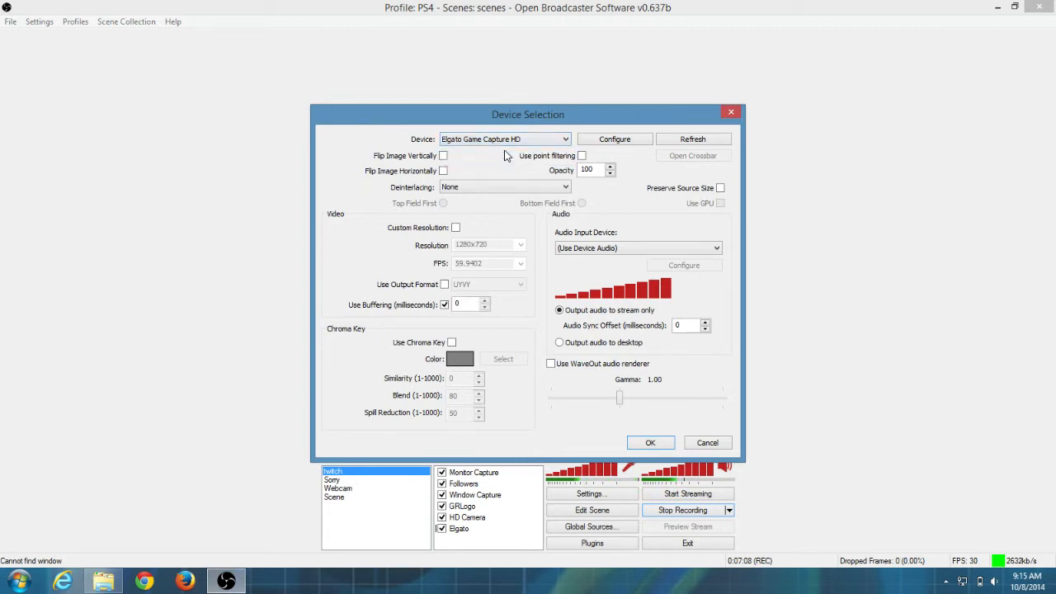
{"action": "left_click", "coordinate": [618, 141]}
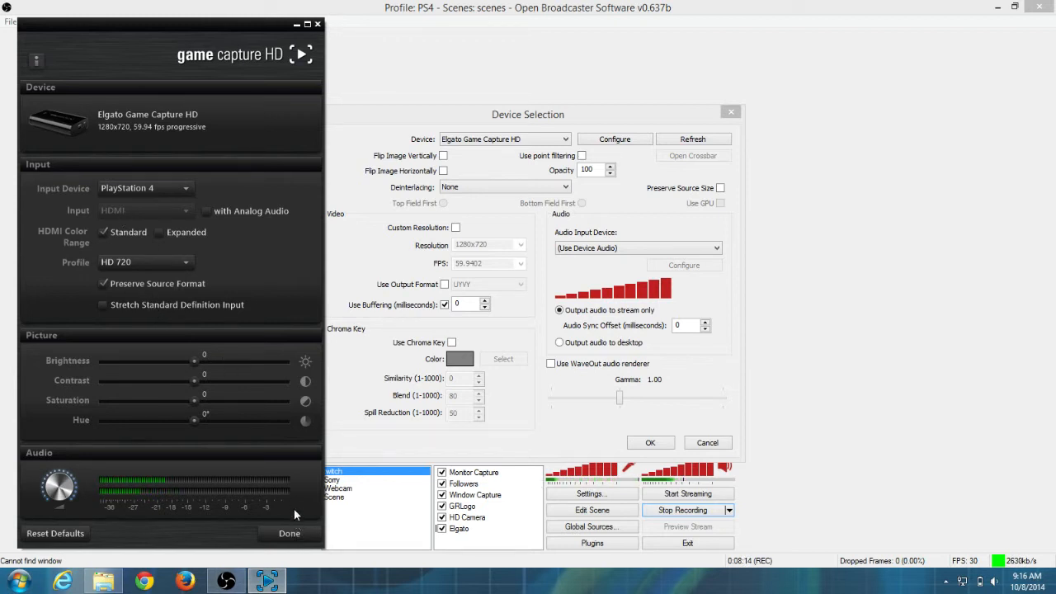
{"action": "left_click", "coordinate": [316, 24]}
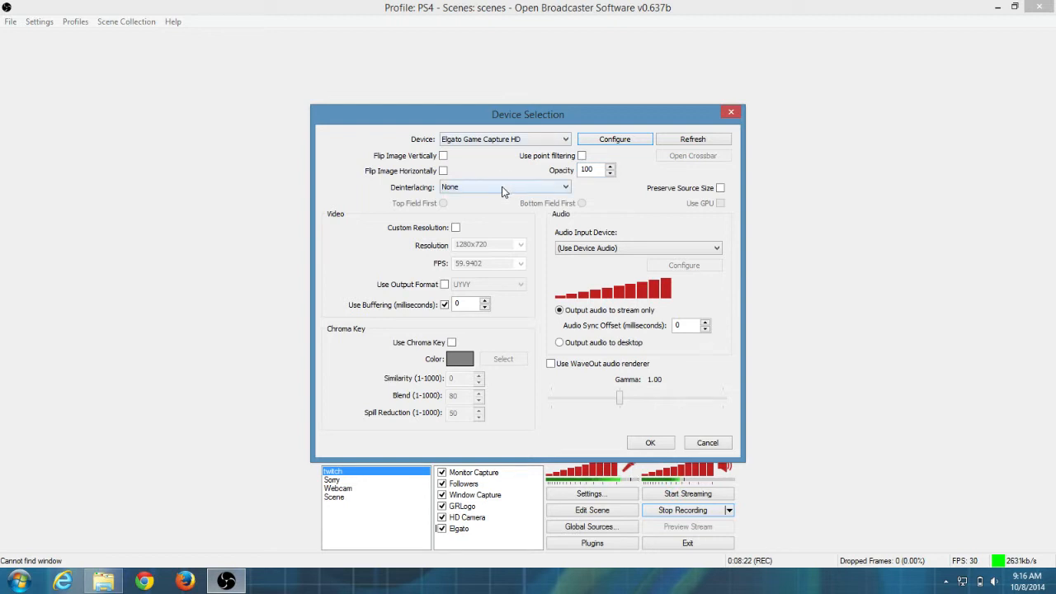
Try to create the source with Preserve Source Size enabled and audio output to stream only, and cancel the device selection
{"action": "left_click", "coordinate": [722, 190]}
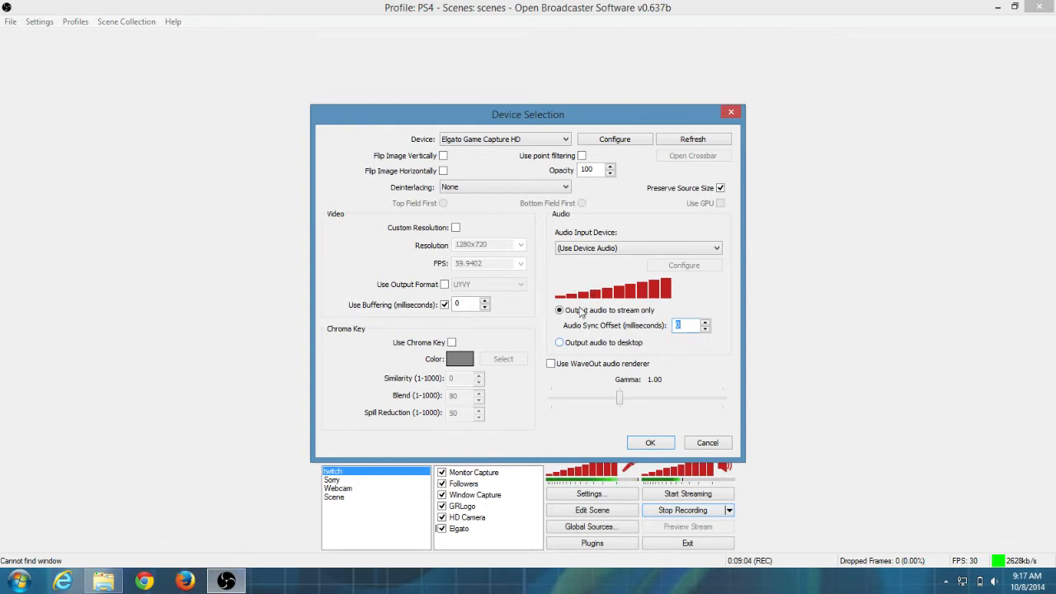
{"action": "left_click", "coordinate": [560, 343]}
{"action": "left_click", "coordinate": [559, 311]}
{"action": "left_click", "coordinate": [657, 444]}
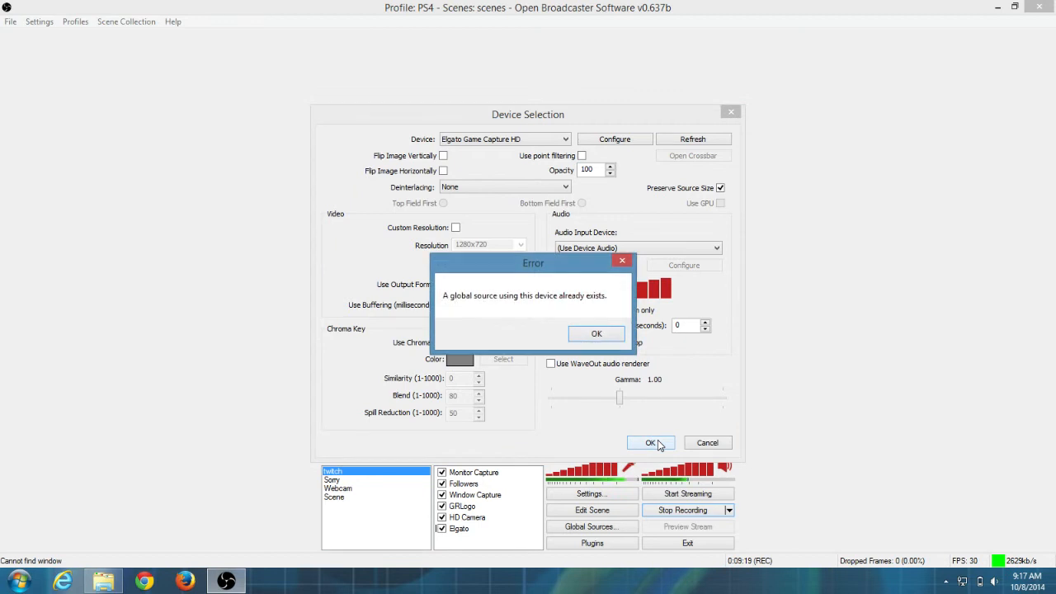
{"action": "left_click", "coordinate": [599, 334]}
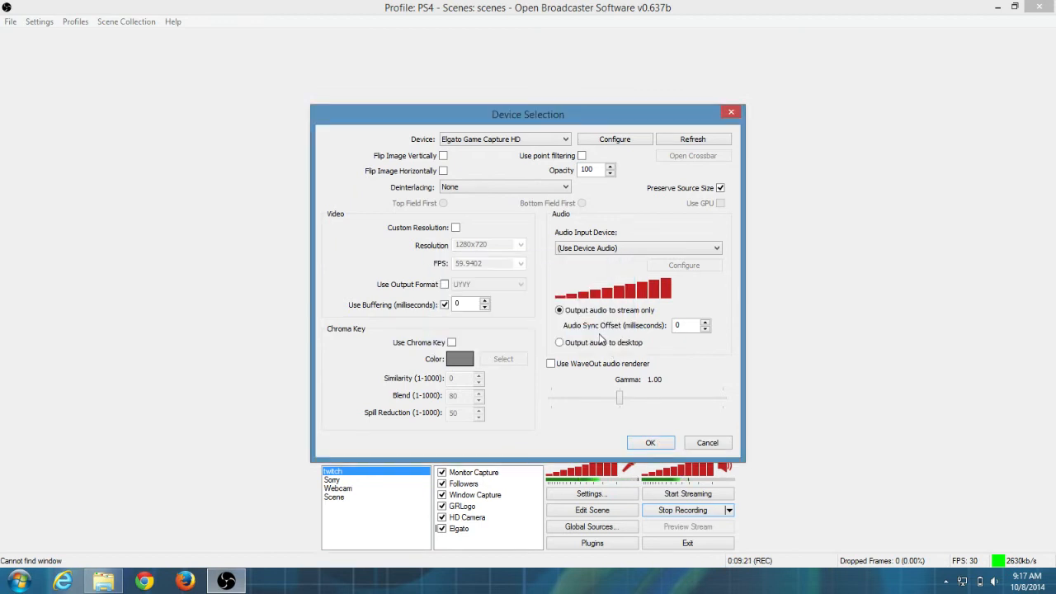
{"action": "left_click", "coordinate": [707, 442]}
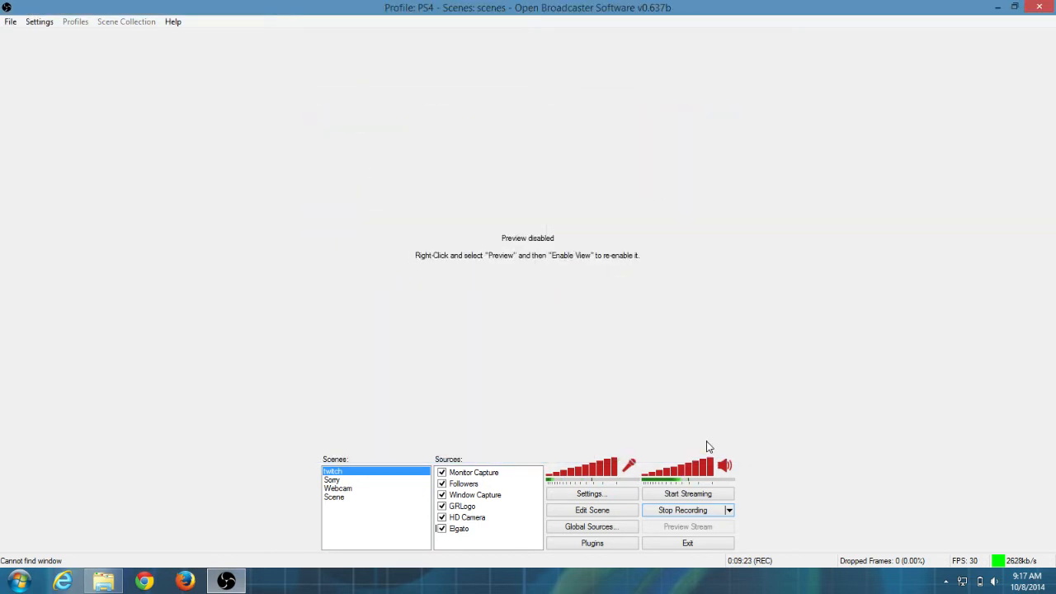
Enable the preview view for the twitch scene
{"action": "right_click", "coordinate": [466, 476]}
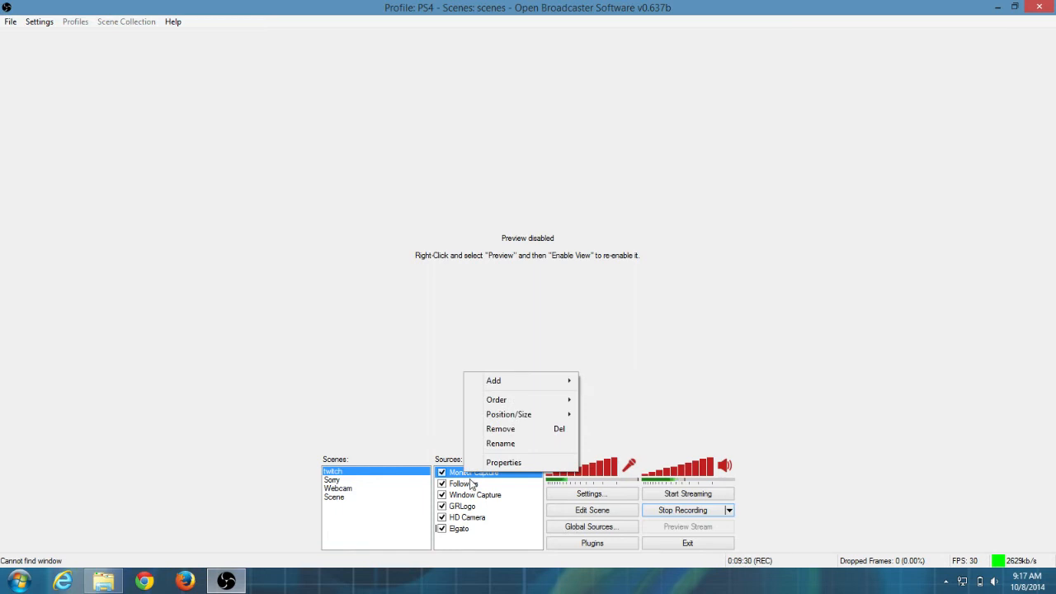
{"action": "left_click", "coordinate": [439, 410]}
{"action": "right_click", "coordinate": [460, 400]}
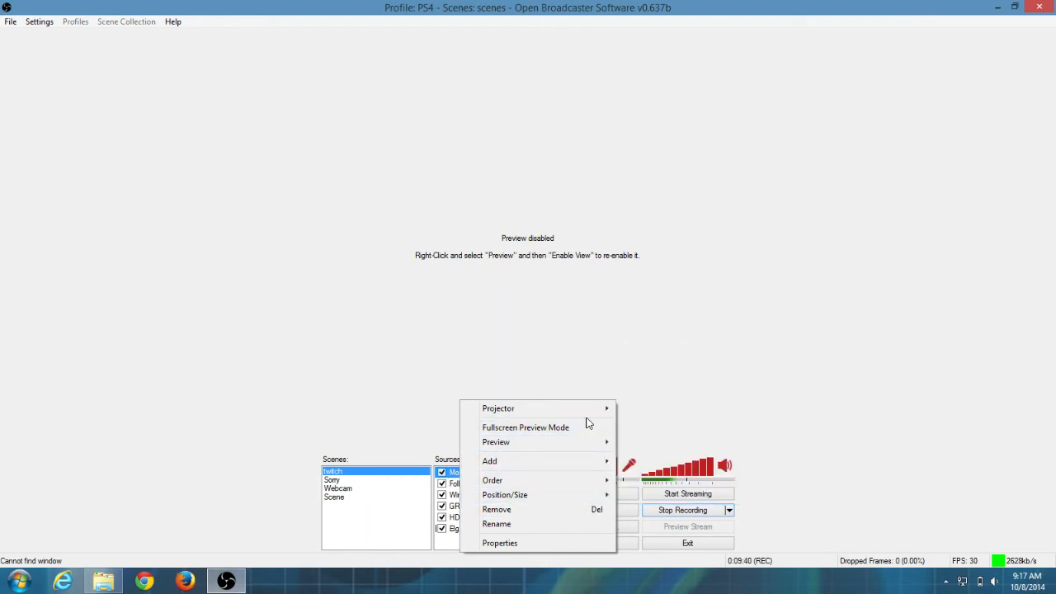
{"action": "right_click", "coordinate": [597, 351]}
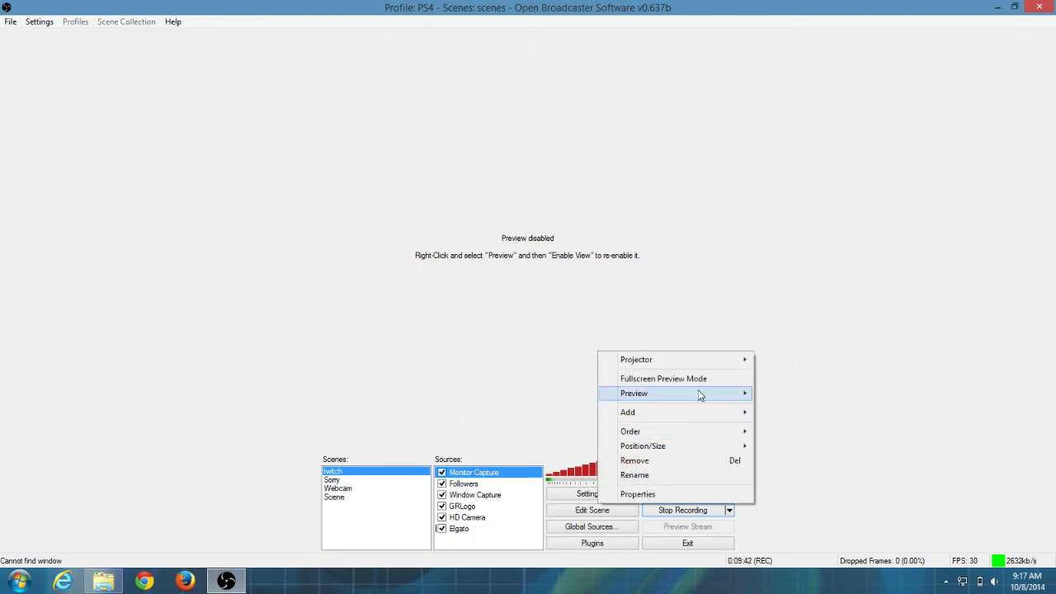
{"action": "mouse_move", "coordinate": [698, 391]}
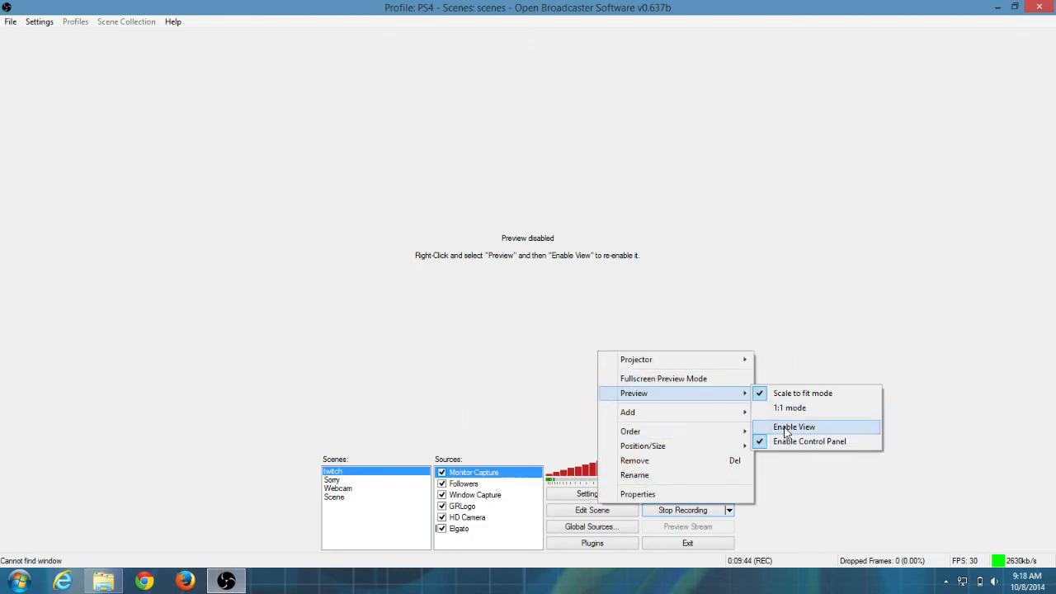
{"action": "left_click", "coordinate": [786, 427]}
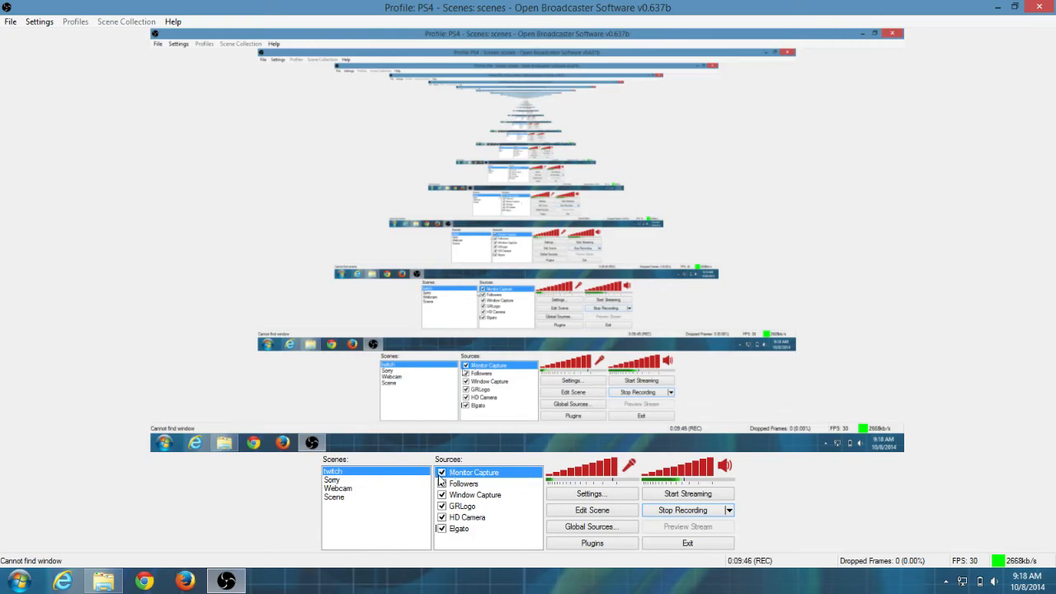